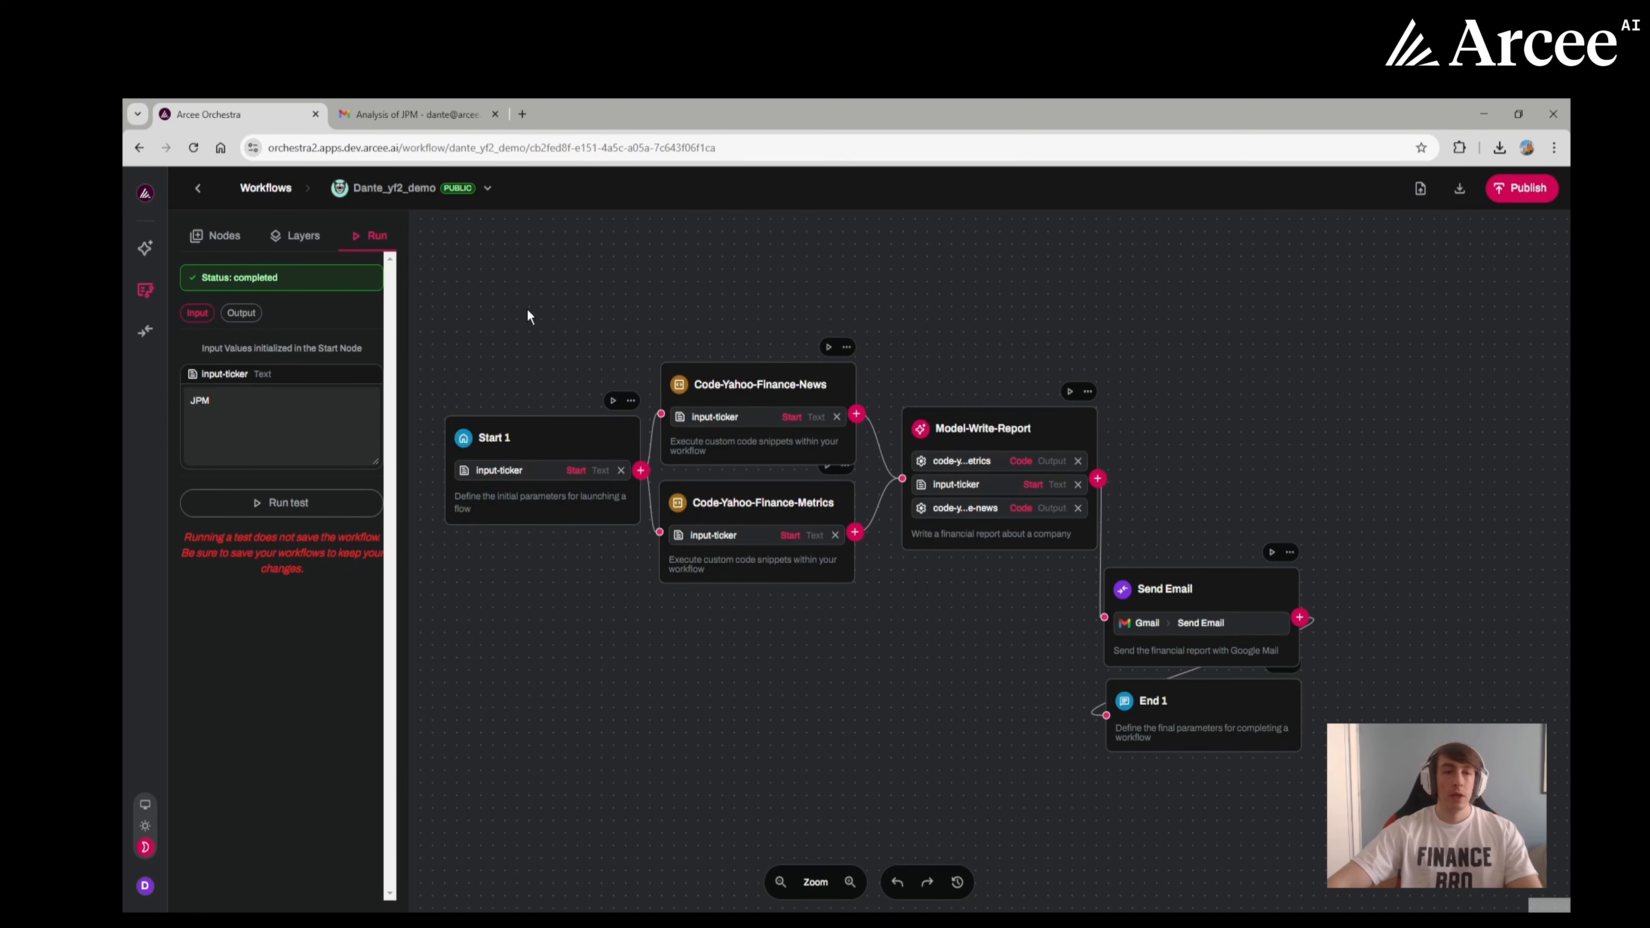
# Step: Review the Start 1 node's input variables and the Python code of the Code-Yahoo-Finance-News node
pyautogui.click(565, 433)
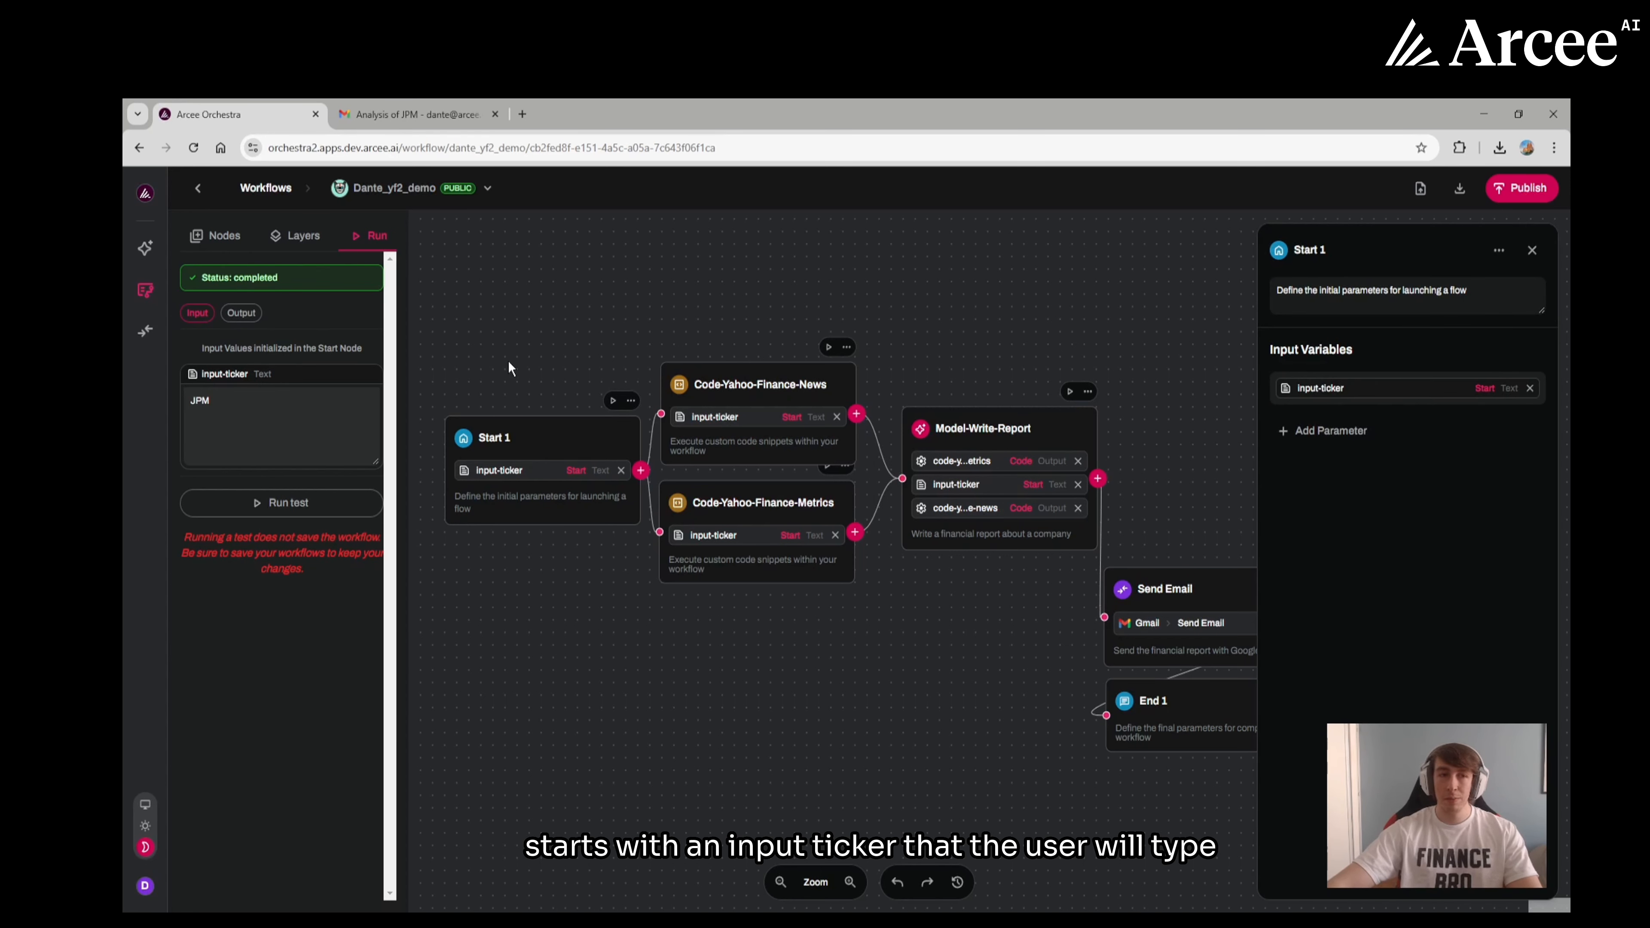
pyautogui.click(585, 336)
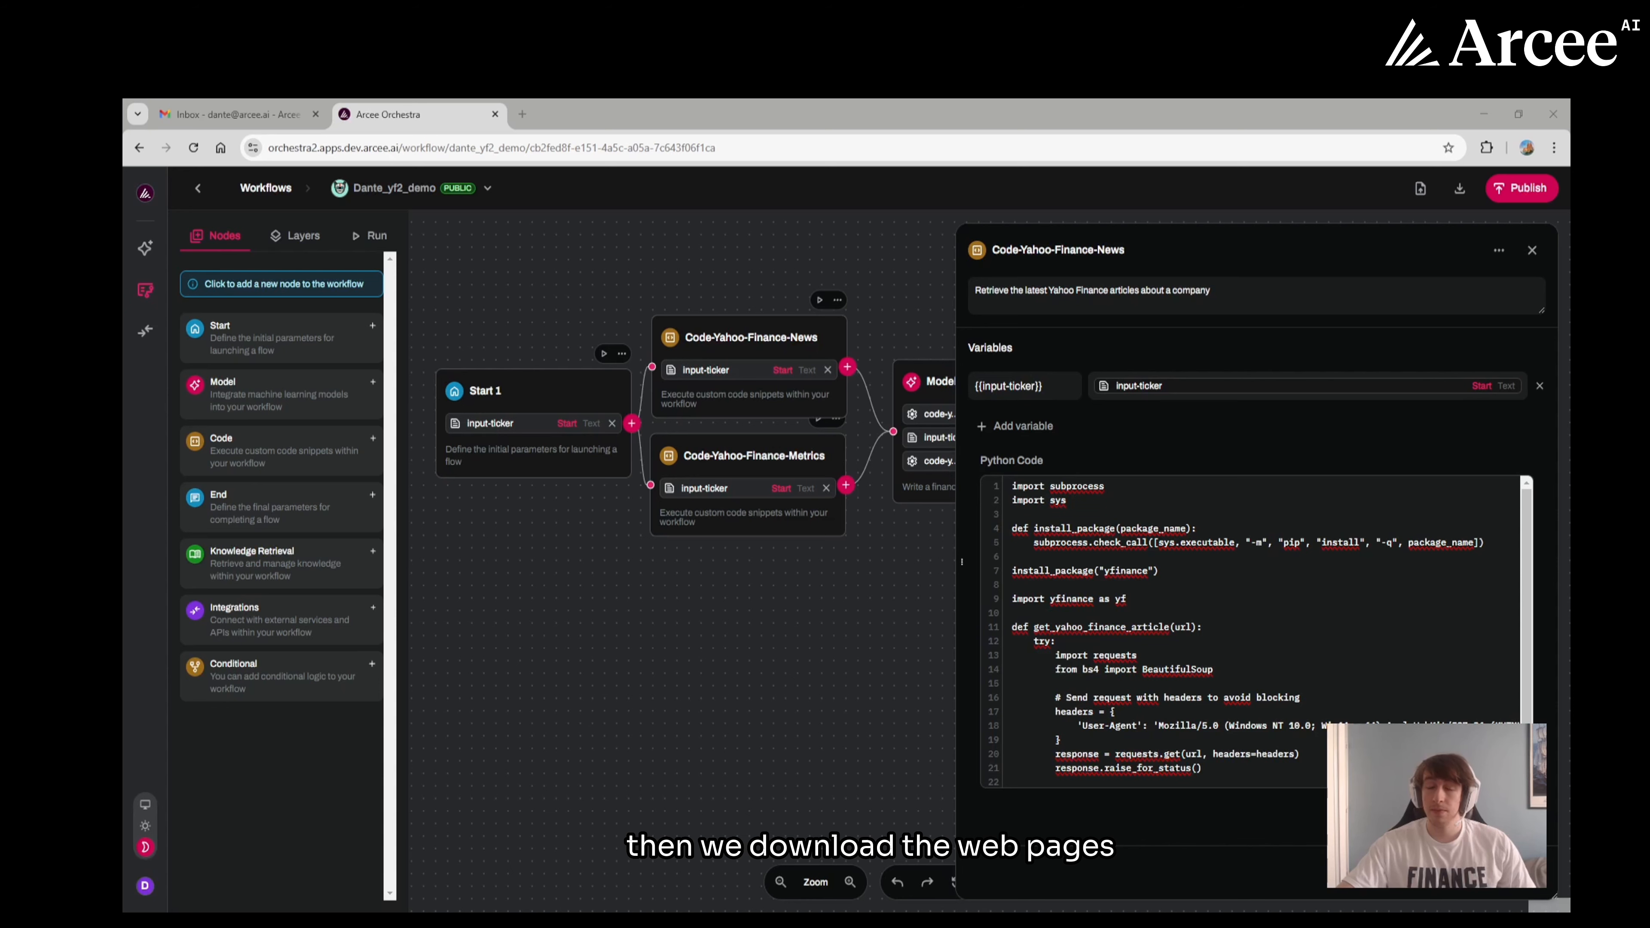
pyautogui.scroll(-2, 1254, 631)
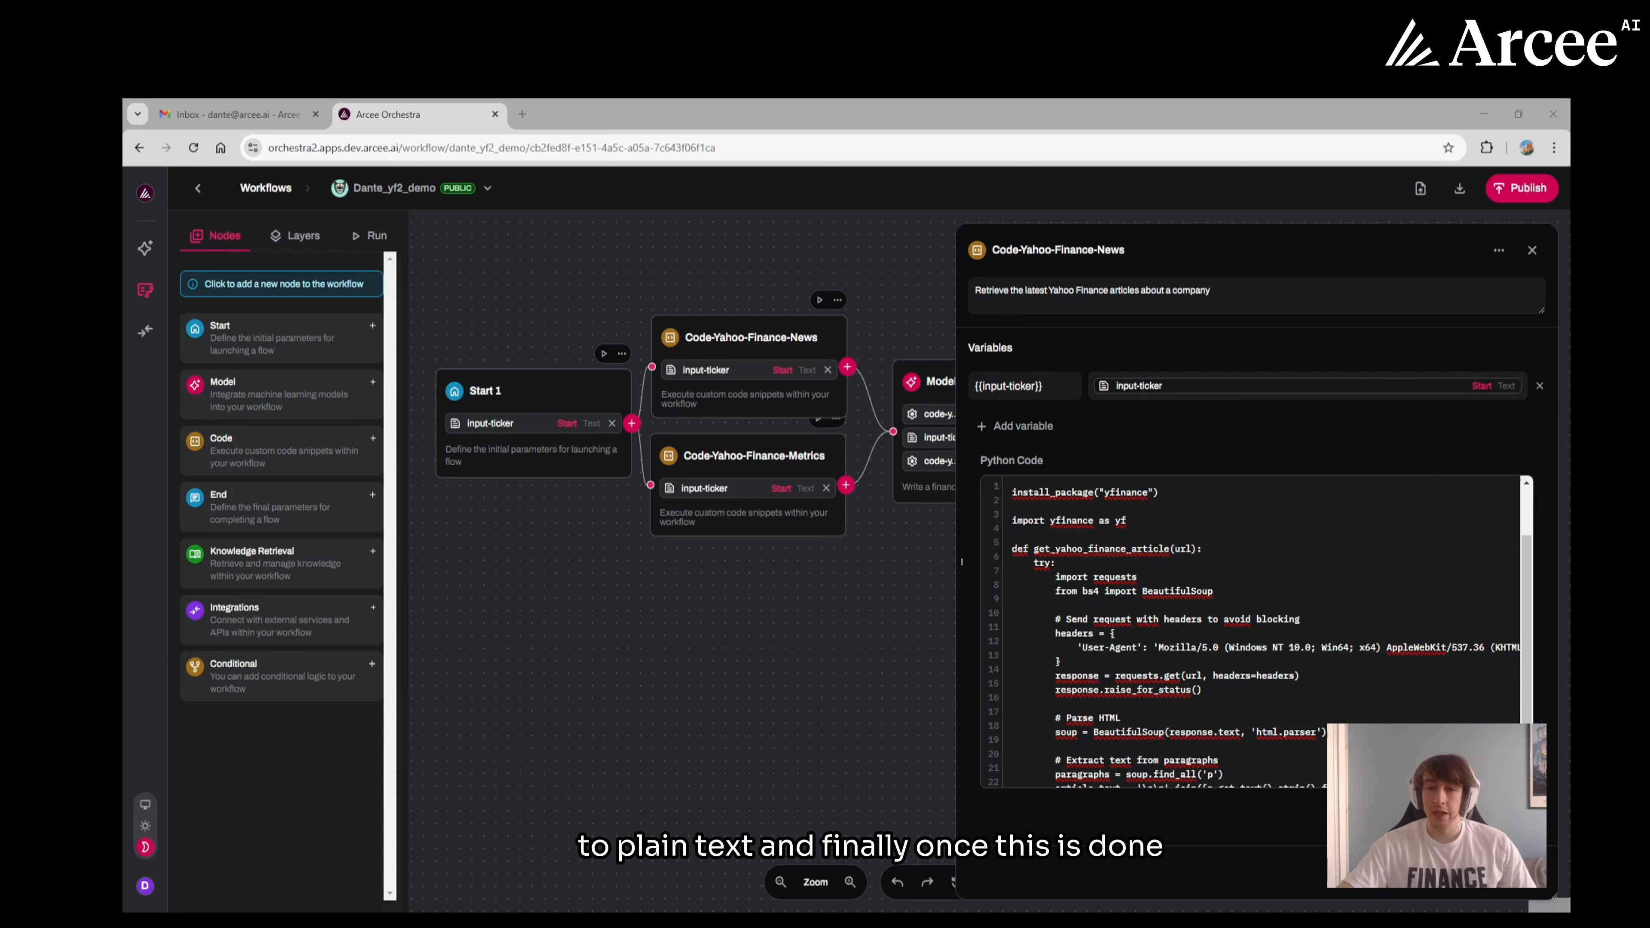
pyautogui.scroll(-5, 1254, 631)
pyautogui.scroll(-4, 1254, 630)
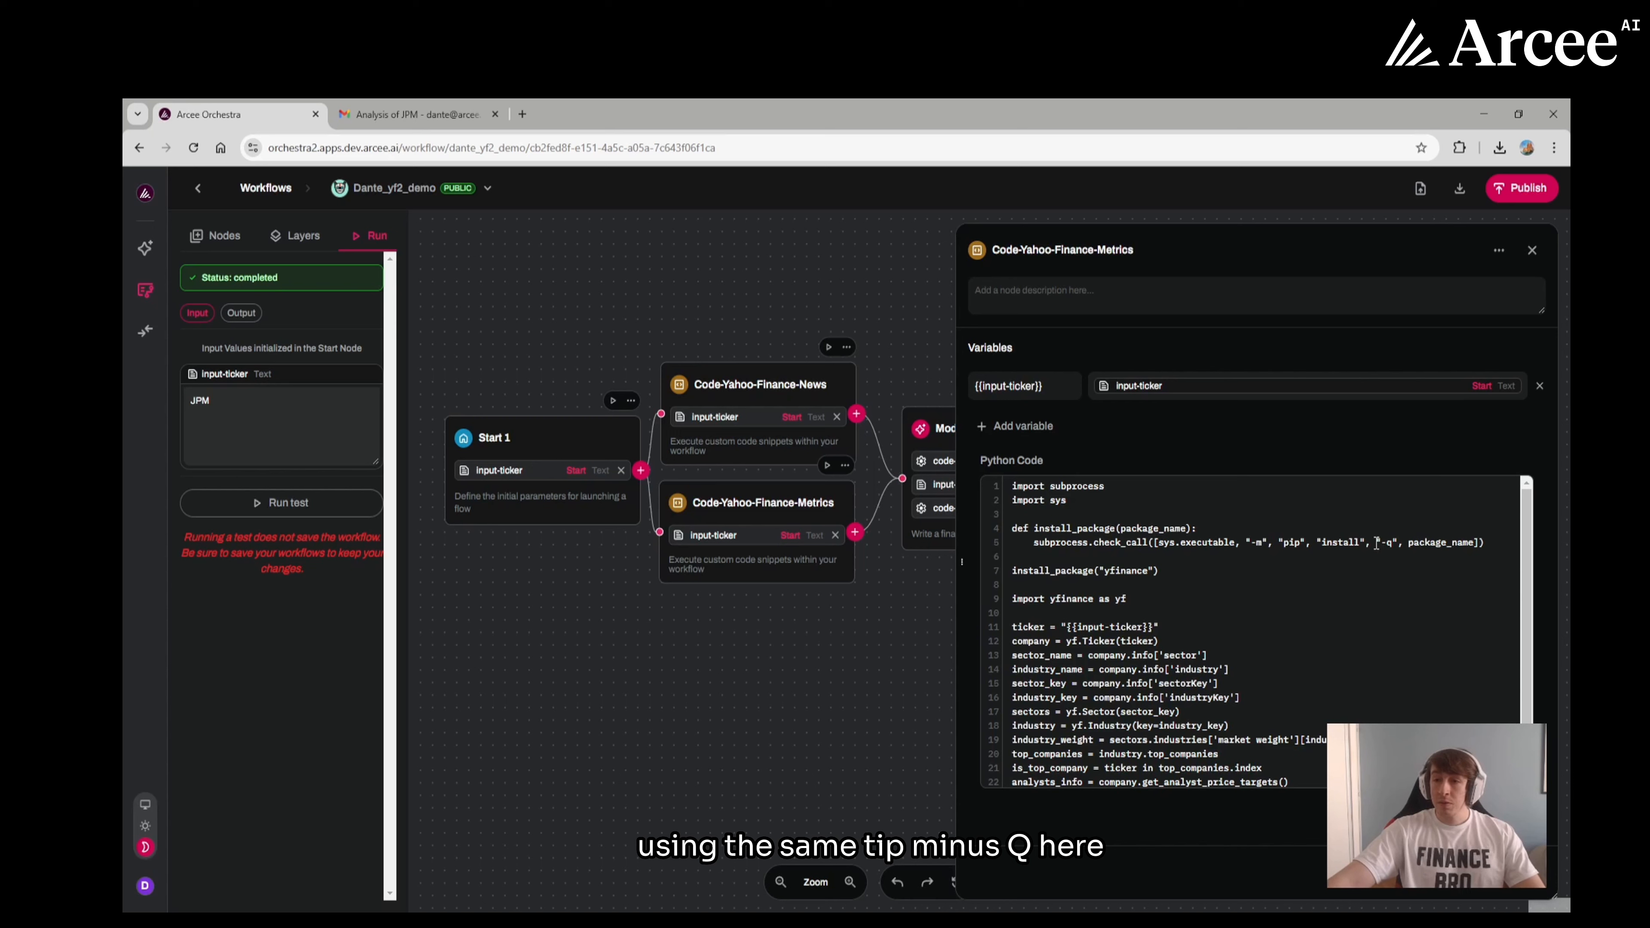
# Step: Examine the Python code of the Code-Yahoo-Finance-Metrics node, including the "-q" pip install option and the analyst metrics
pyautogui.moveTo(1375, 543); pyautogui.dragTo(1395, 542)
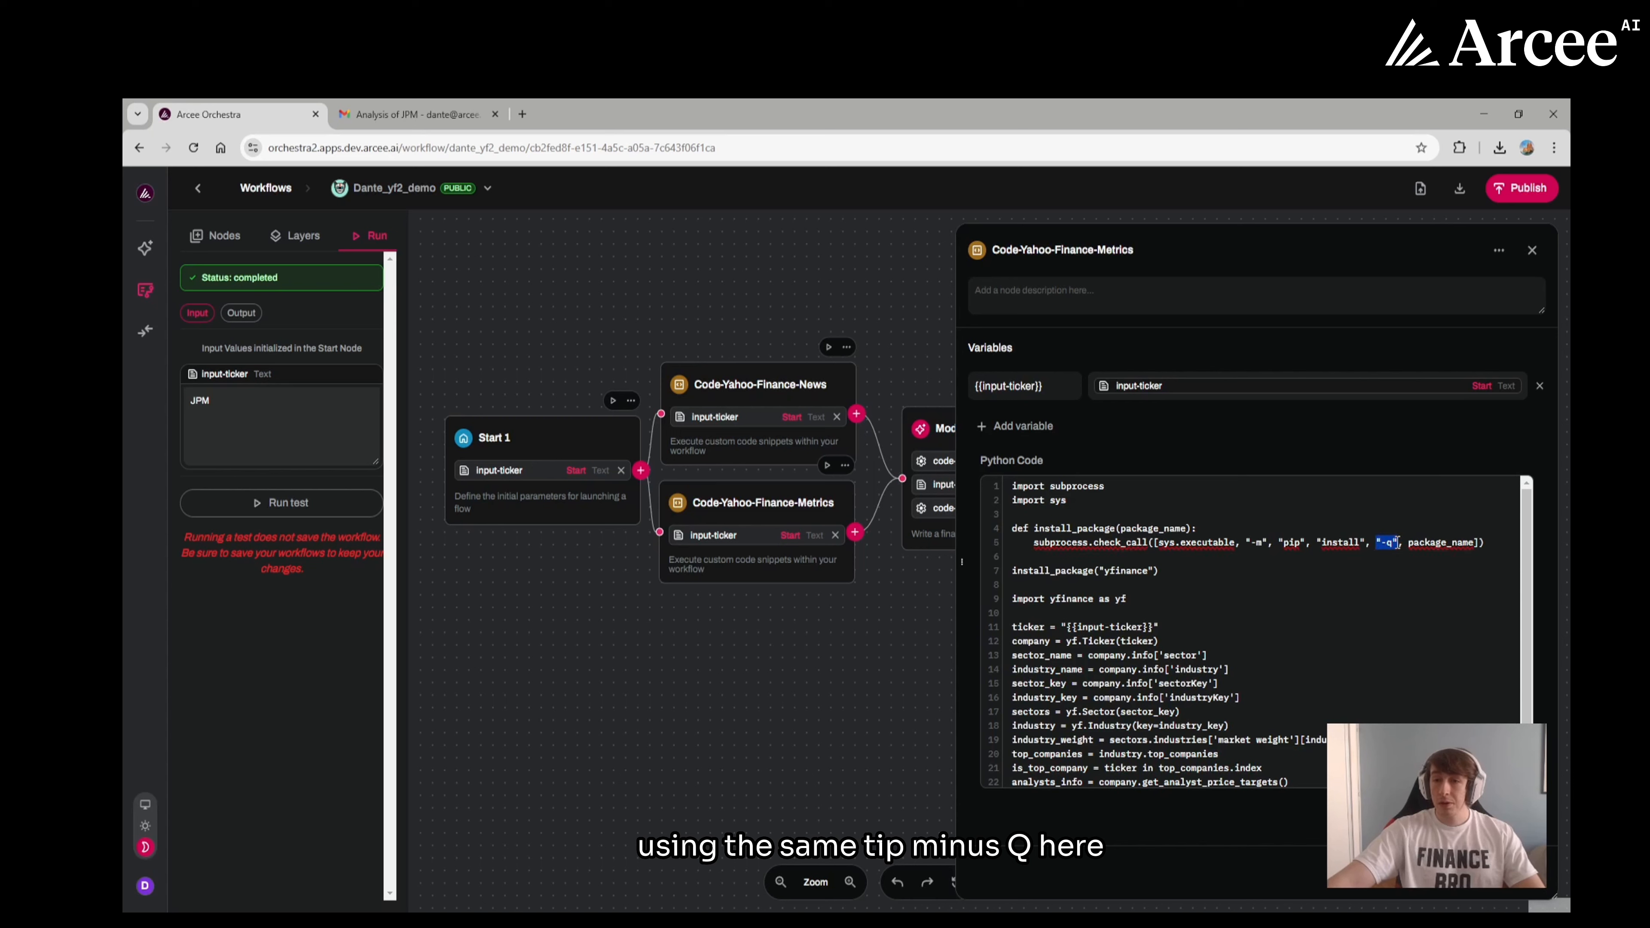
pyautogui.click(1416, 571)
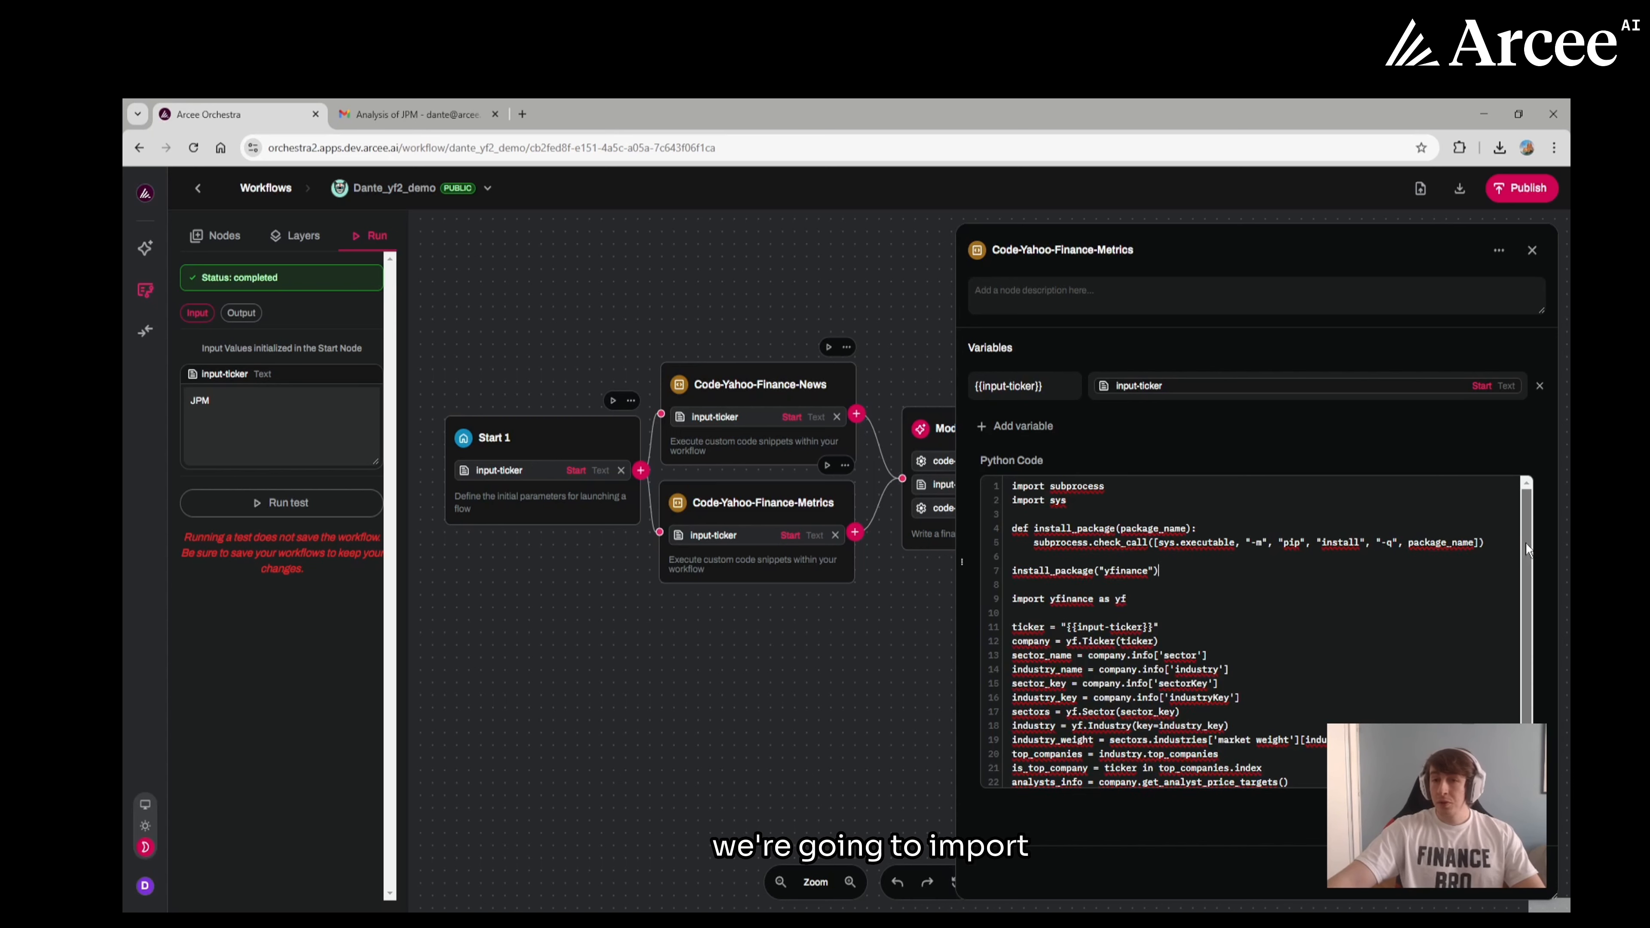
pyautogui.moveTo(1525, 549); pyautogui.dragTo(1512, 616)
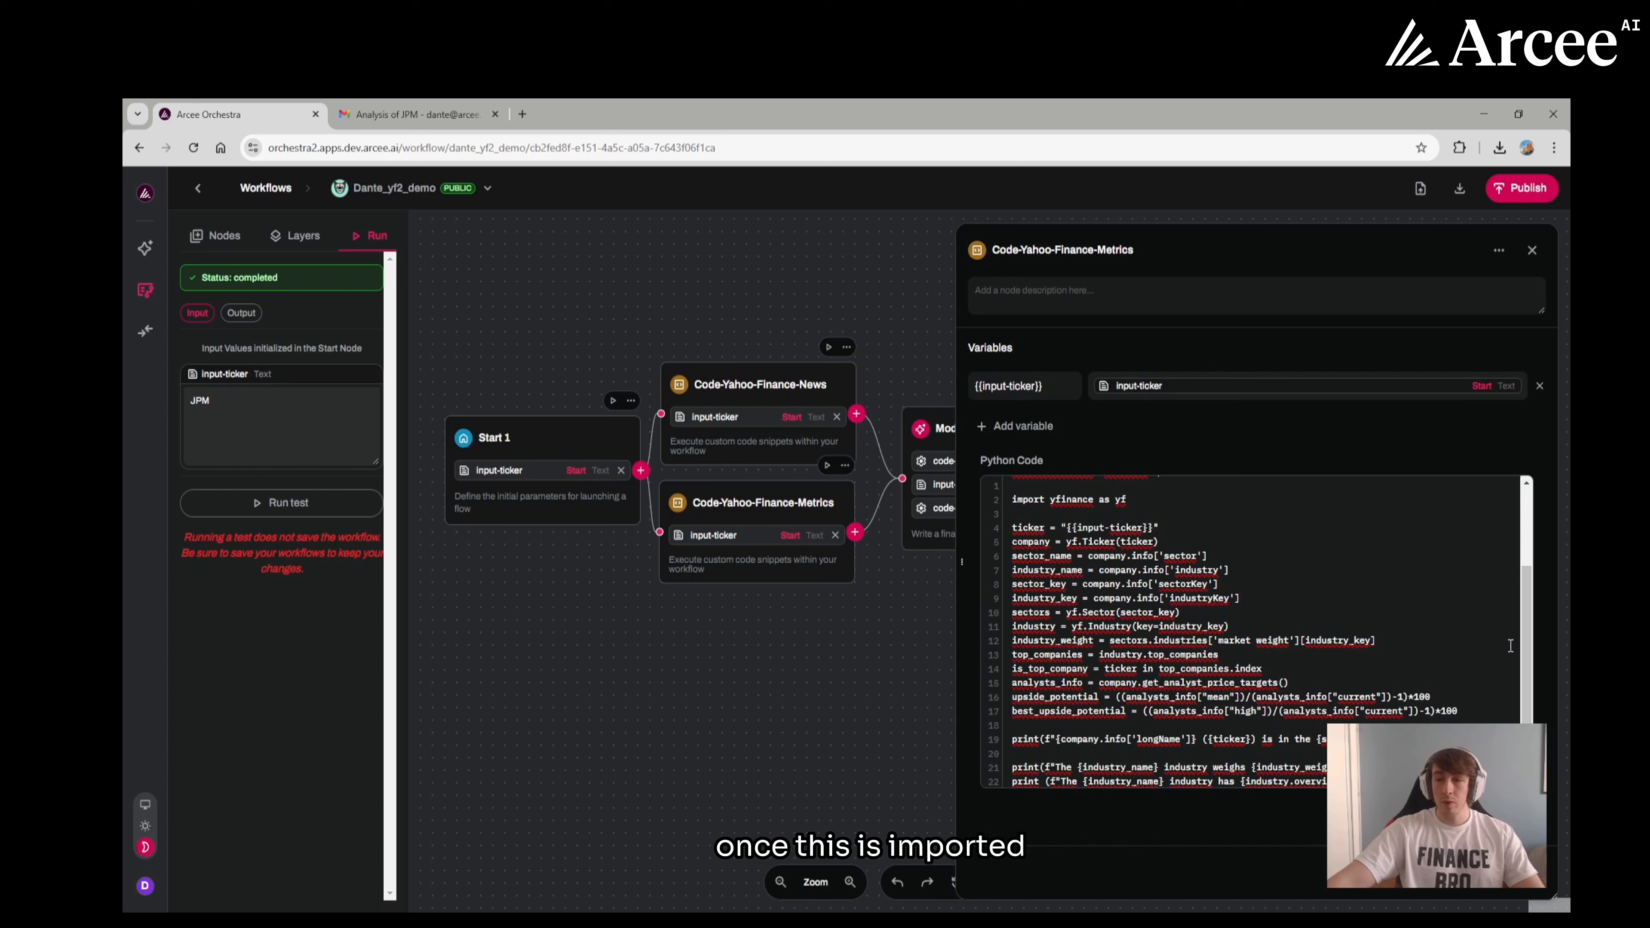
pyautogui.scroll(-4, 1494, 619)
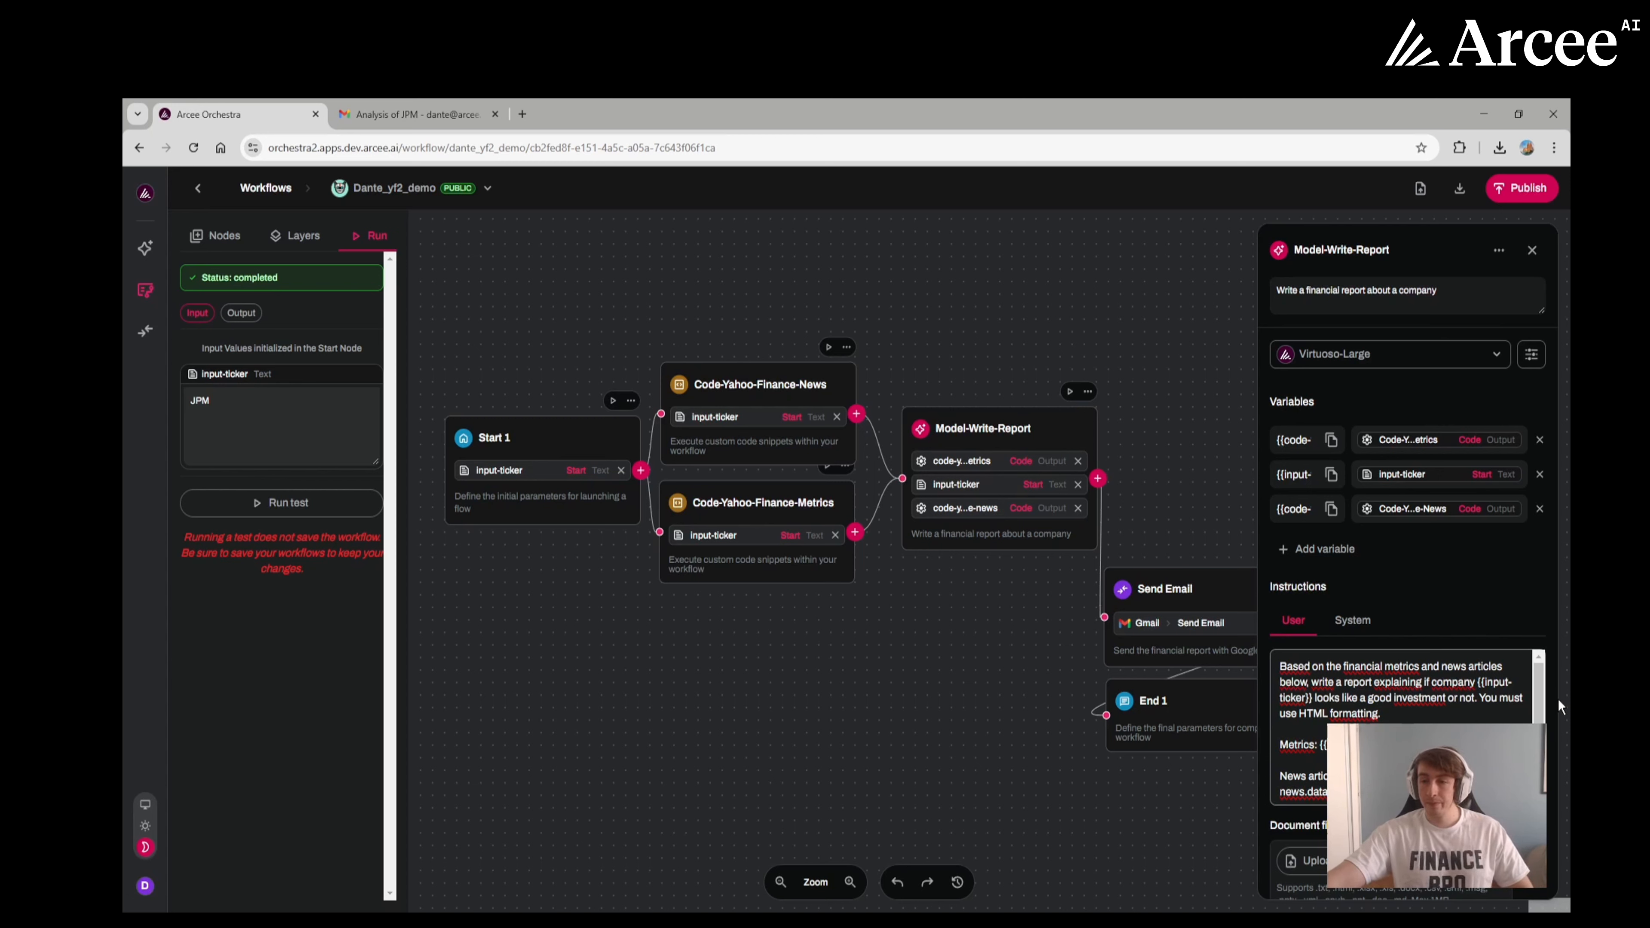
# Step: Read through the Model-Write-Report node's user instructions, including the data.stdout metrics variable, news variable and answer structure
pyautogui.moveTo(1540, 695); pyautogui.dragTo(1536, 717)
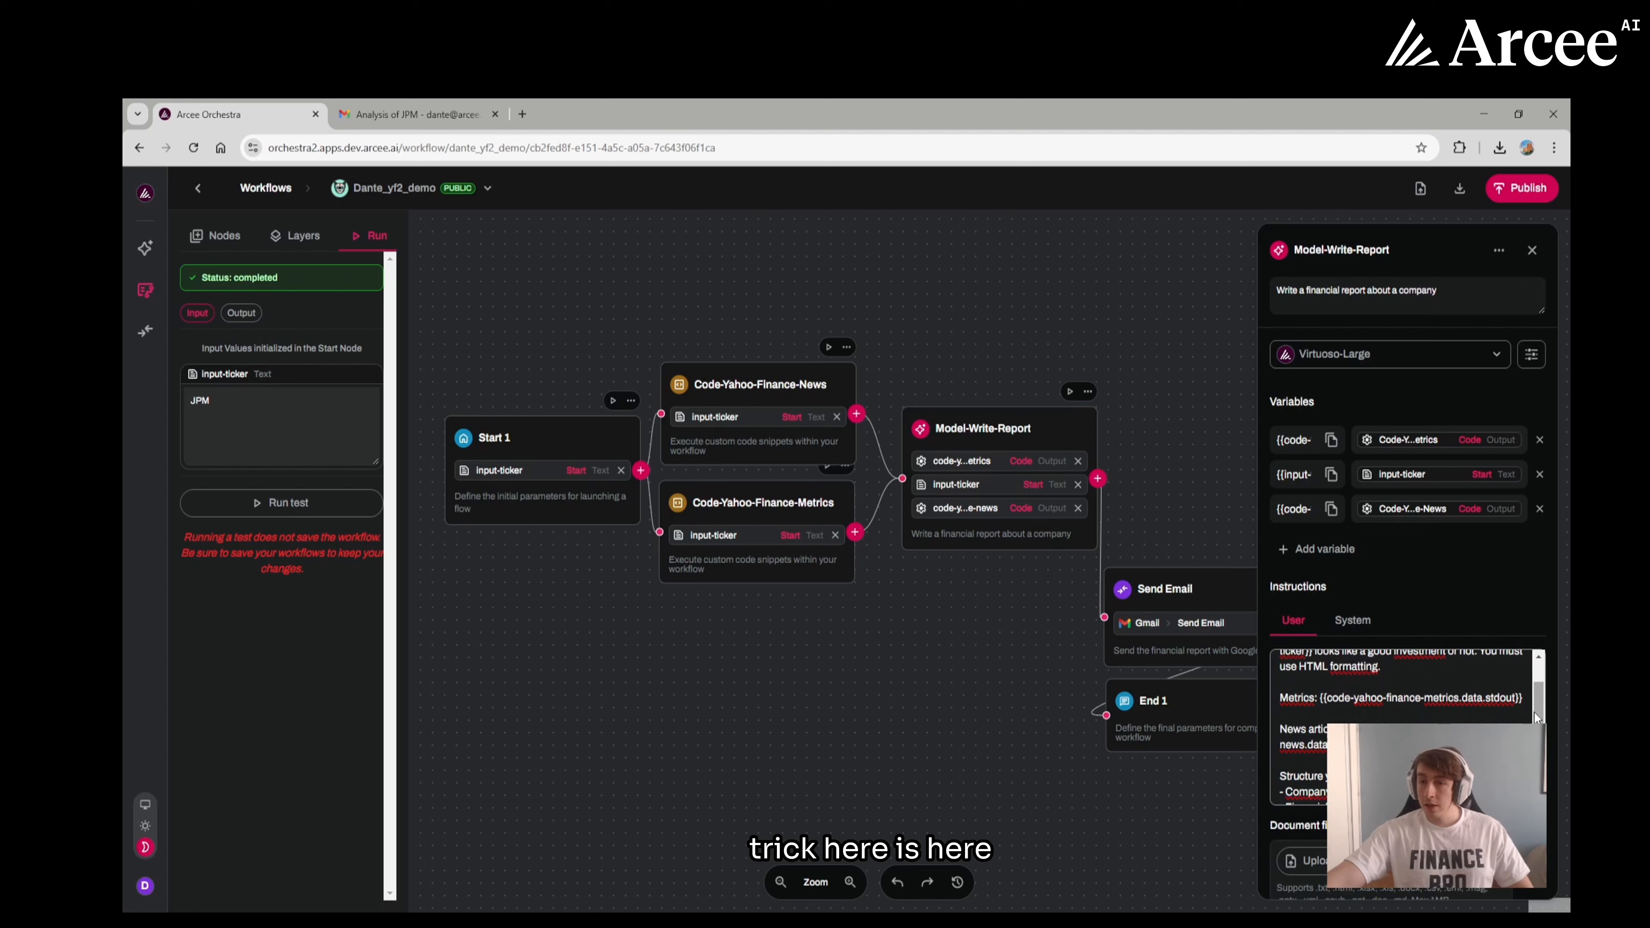
pyautogui.moveTo(1321, 698); pyautogui.dragTo(1519, 711)
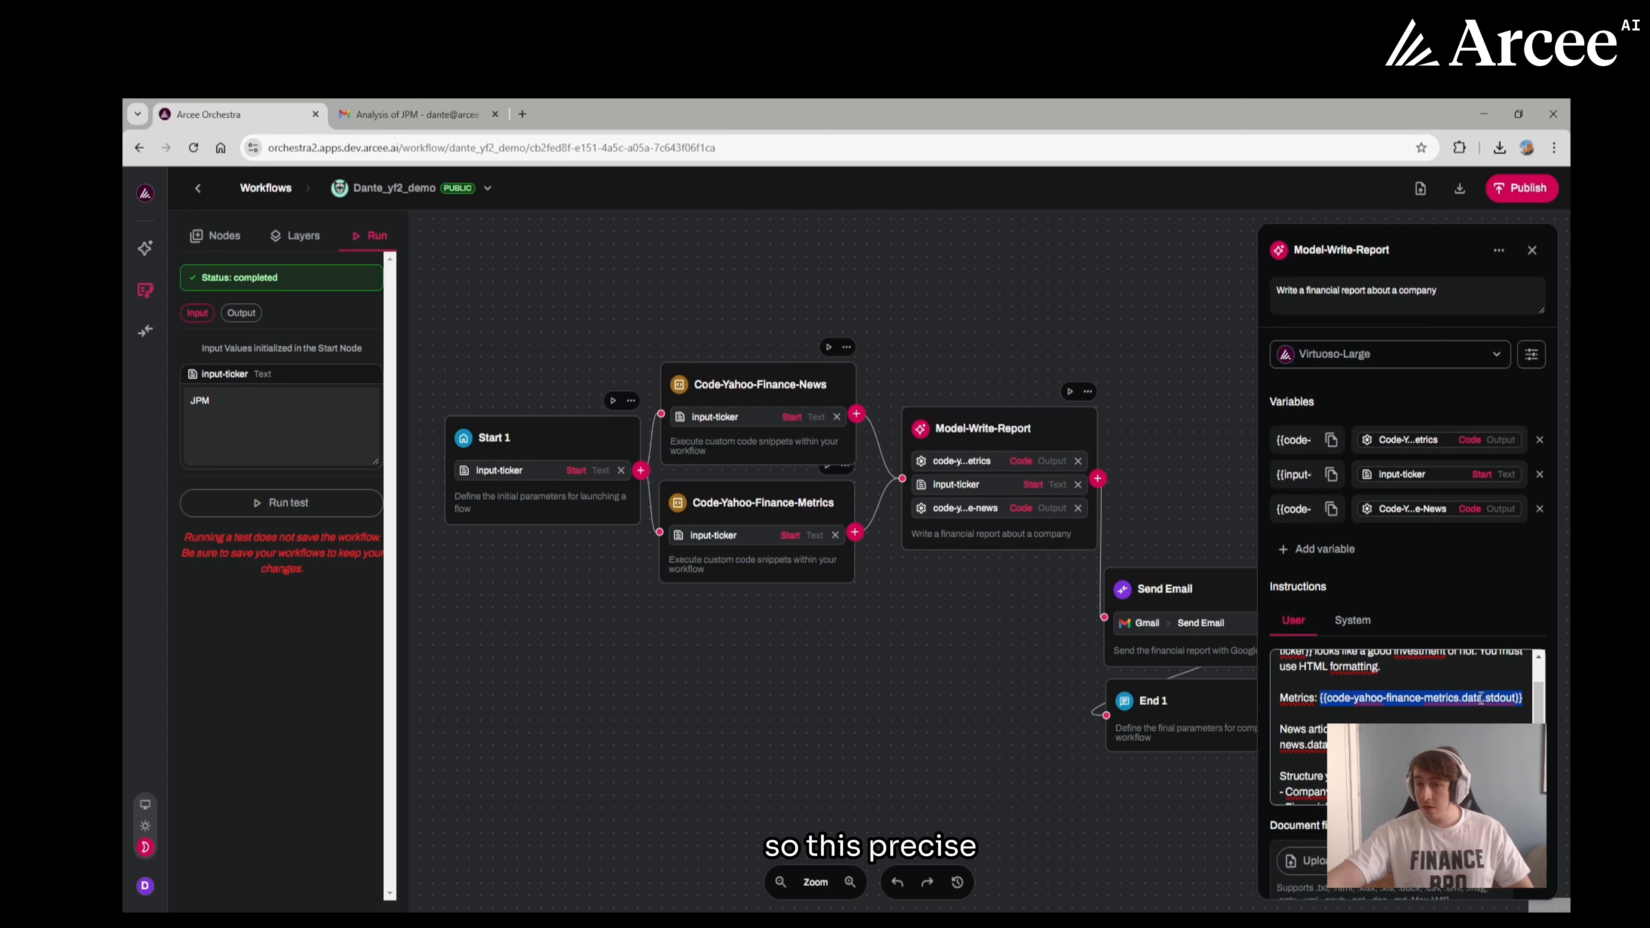
pyautogui.moveTo(1462, 698); pyautogui.dragTo(1518, 698)
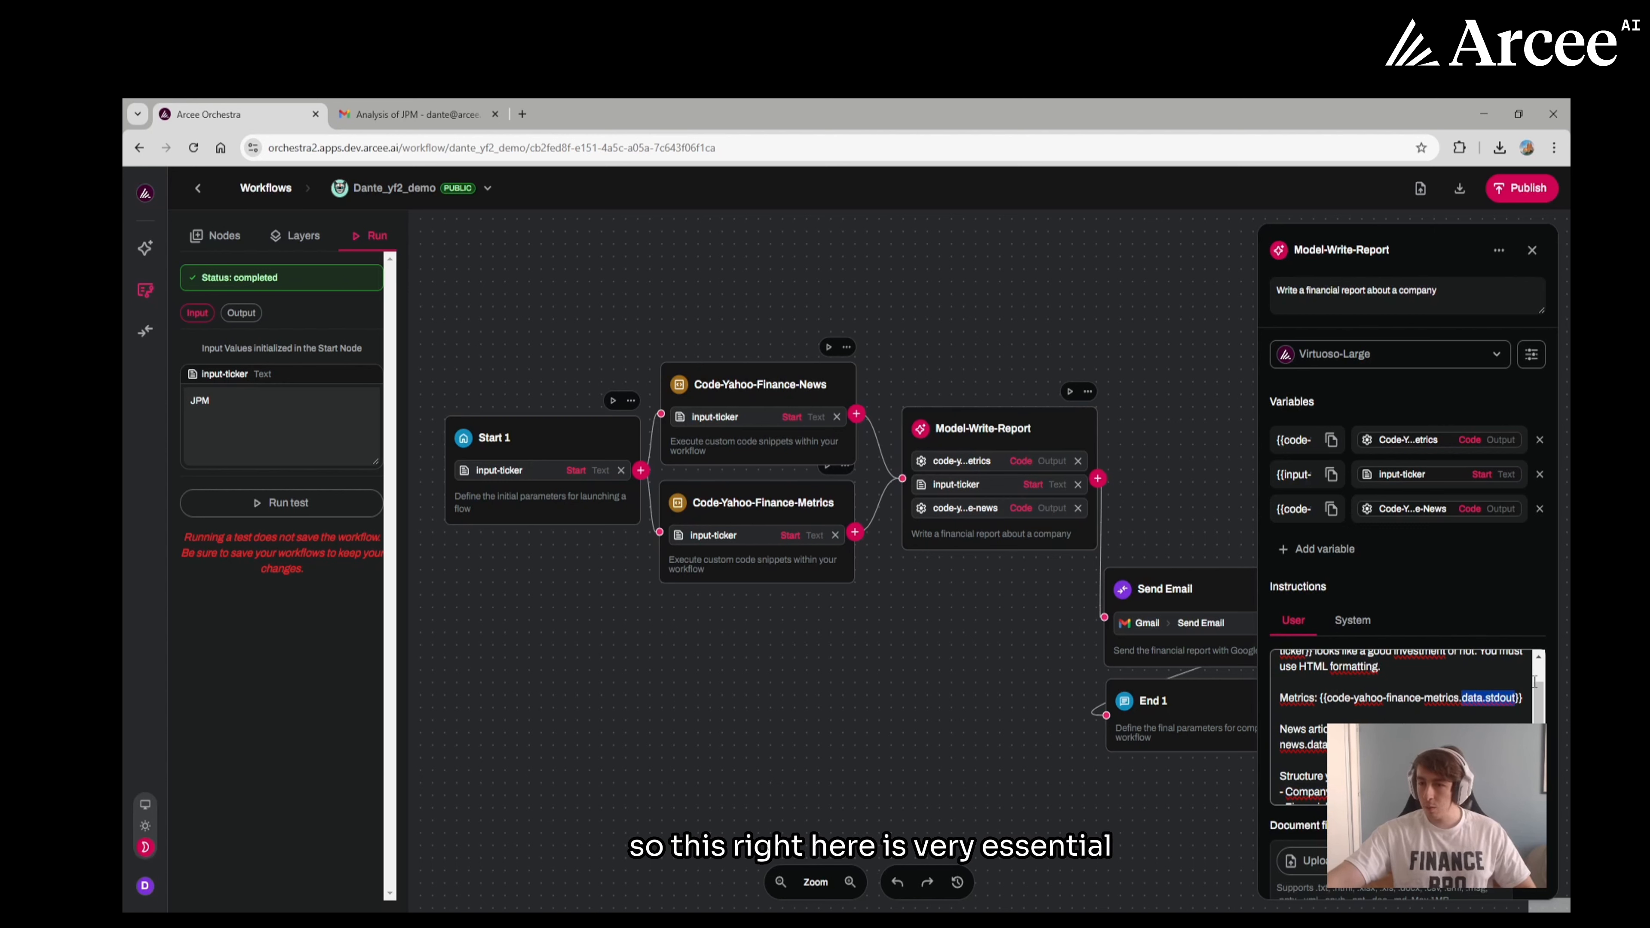
pyautogui.moveTo(1536, 708); pyautogui.dragTo(1535, 715)
pyautogui.click(1535, 717)
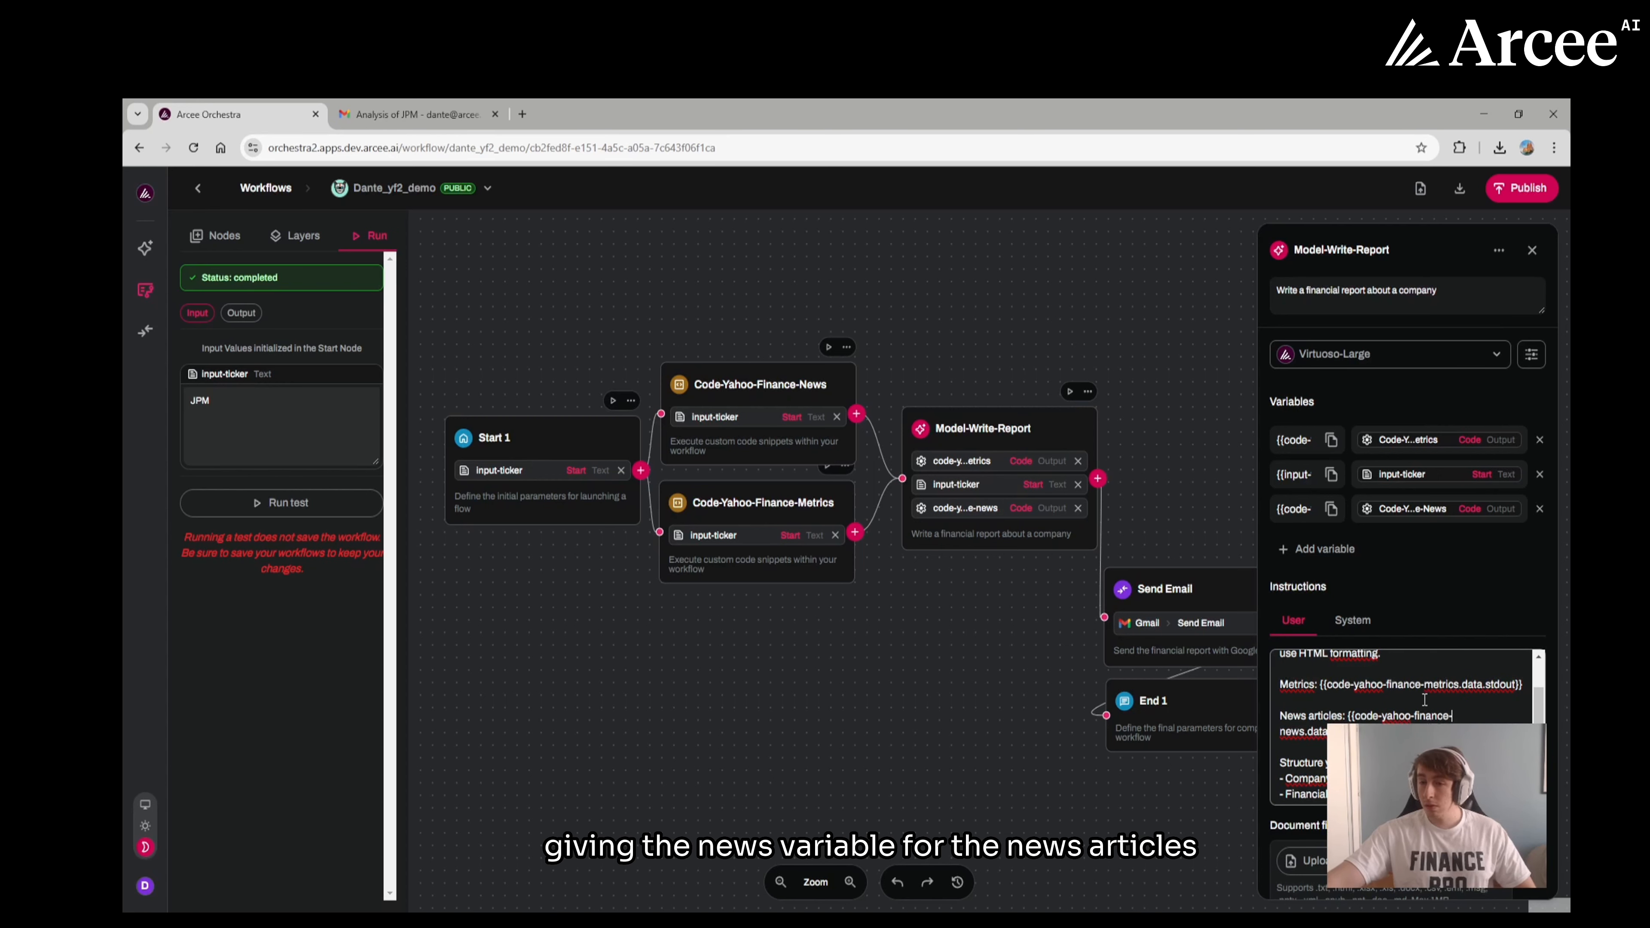
pyautogui.moveTo(1541, 715); pyautogui.dragTo(1542, 736)
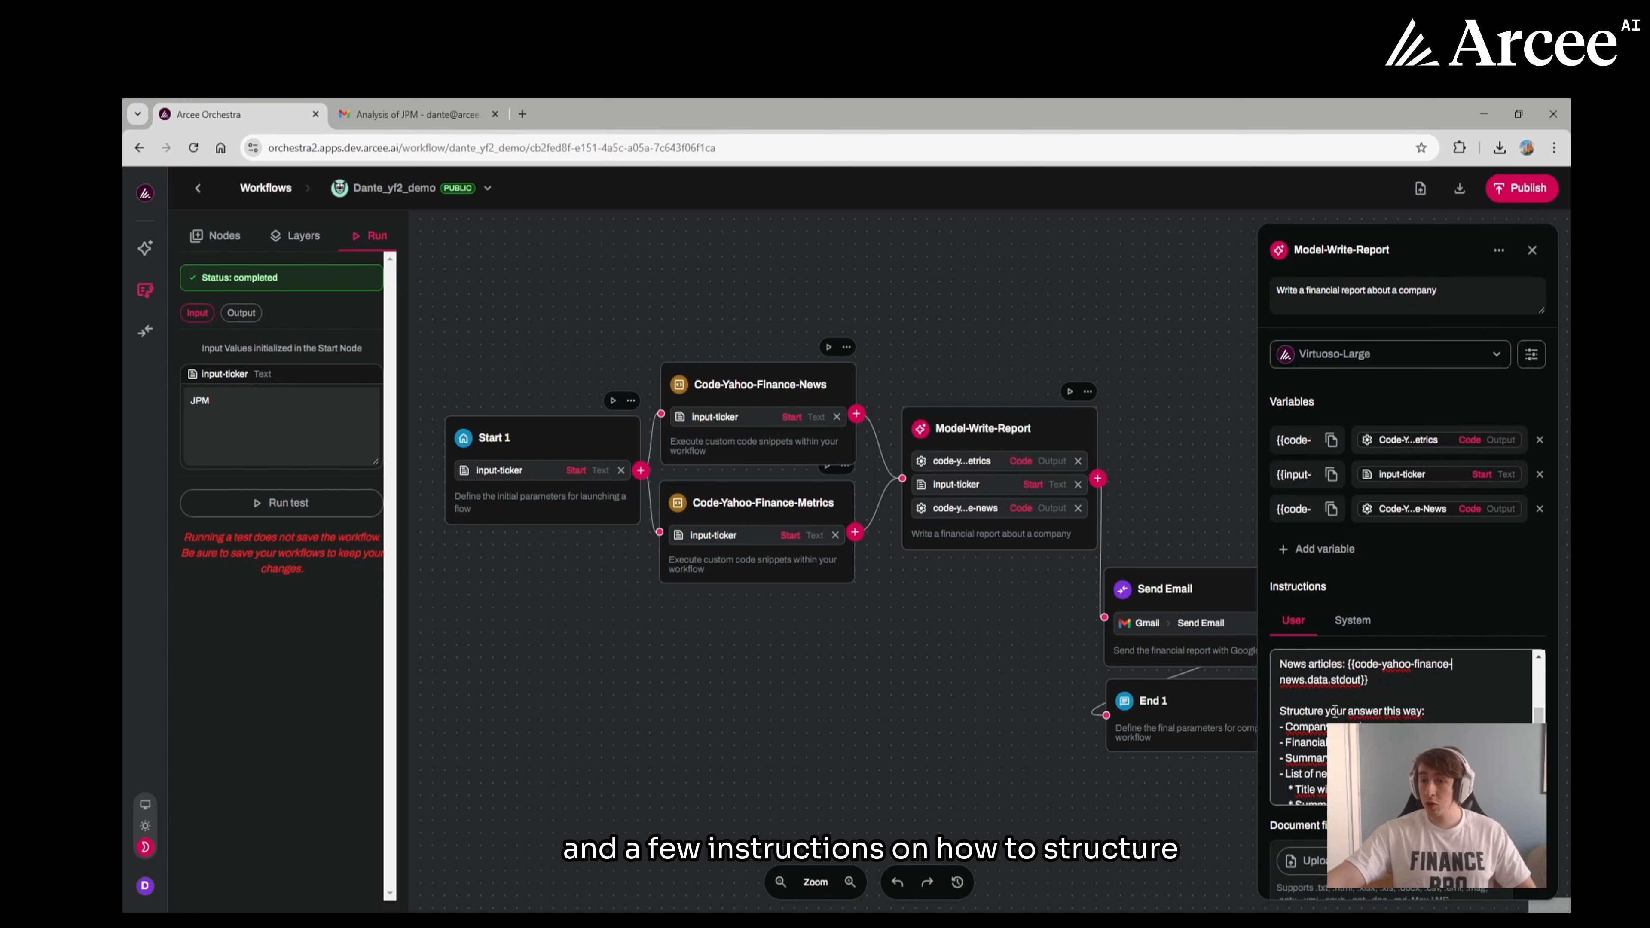
pyautogui.moveTo(1538, 723); pyautogui.dragTo(1538, 728)
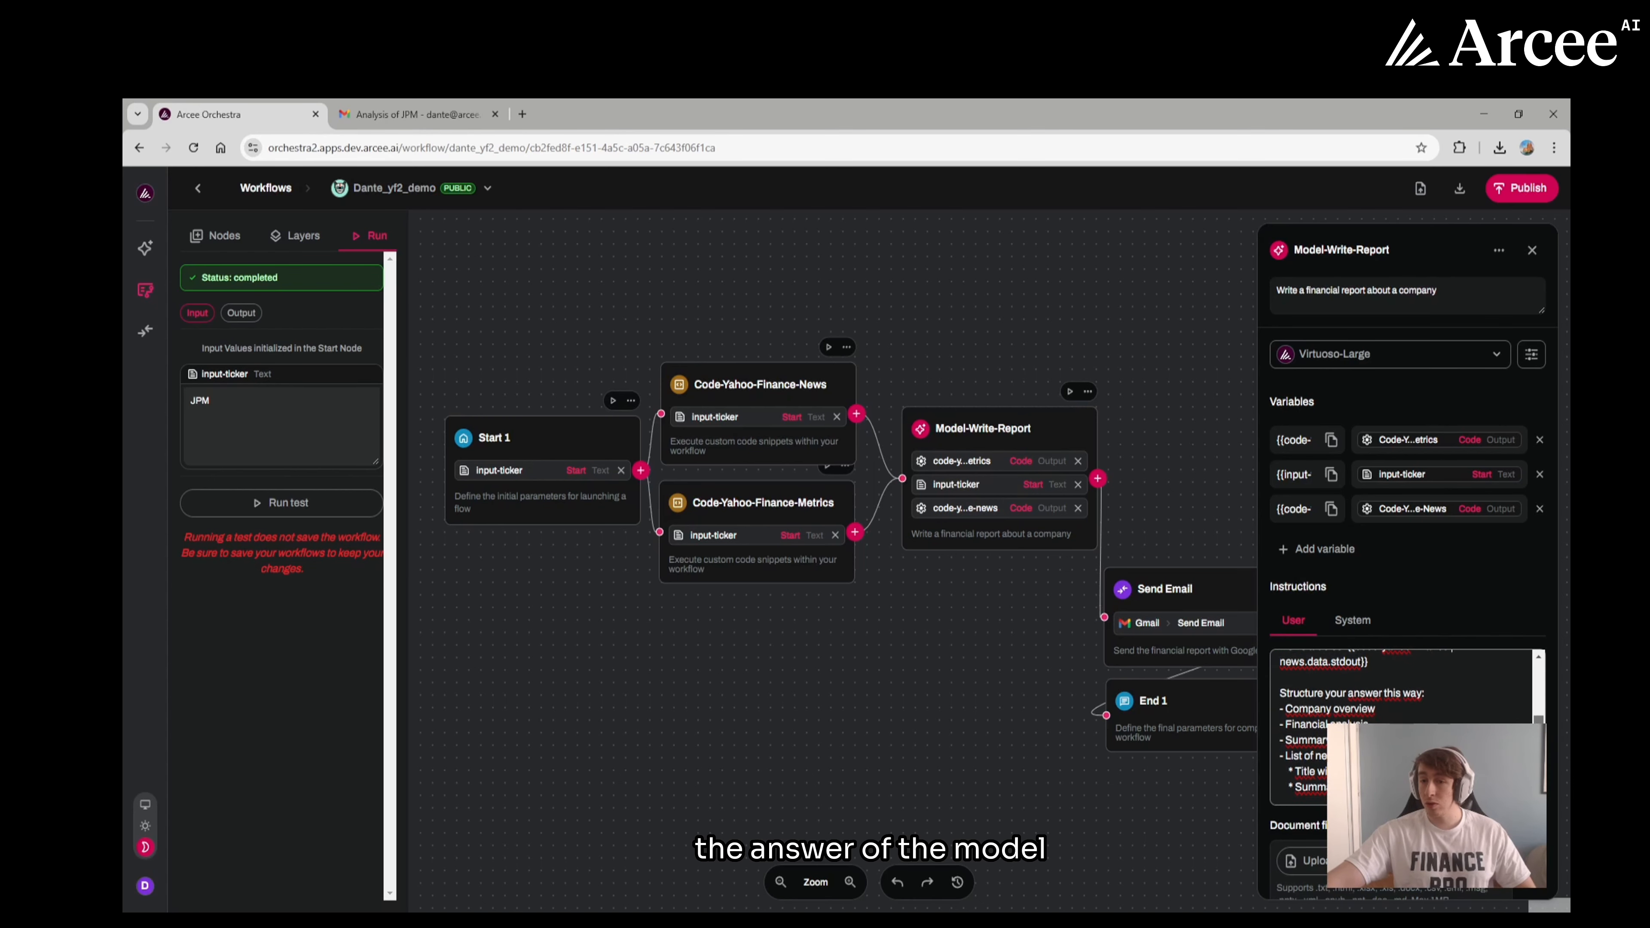
# Step: Open the Send Email node and review its Gmail recipient, subject, body and HTML settings
pyautogui.moveTo(1251, 528); pyautogui.dragTo(1189, 520)
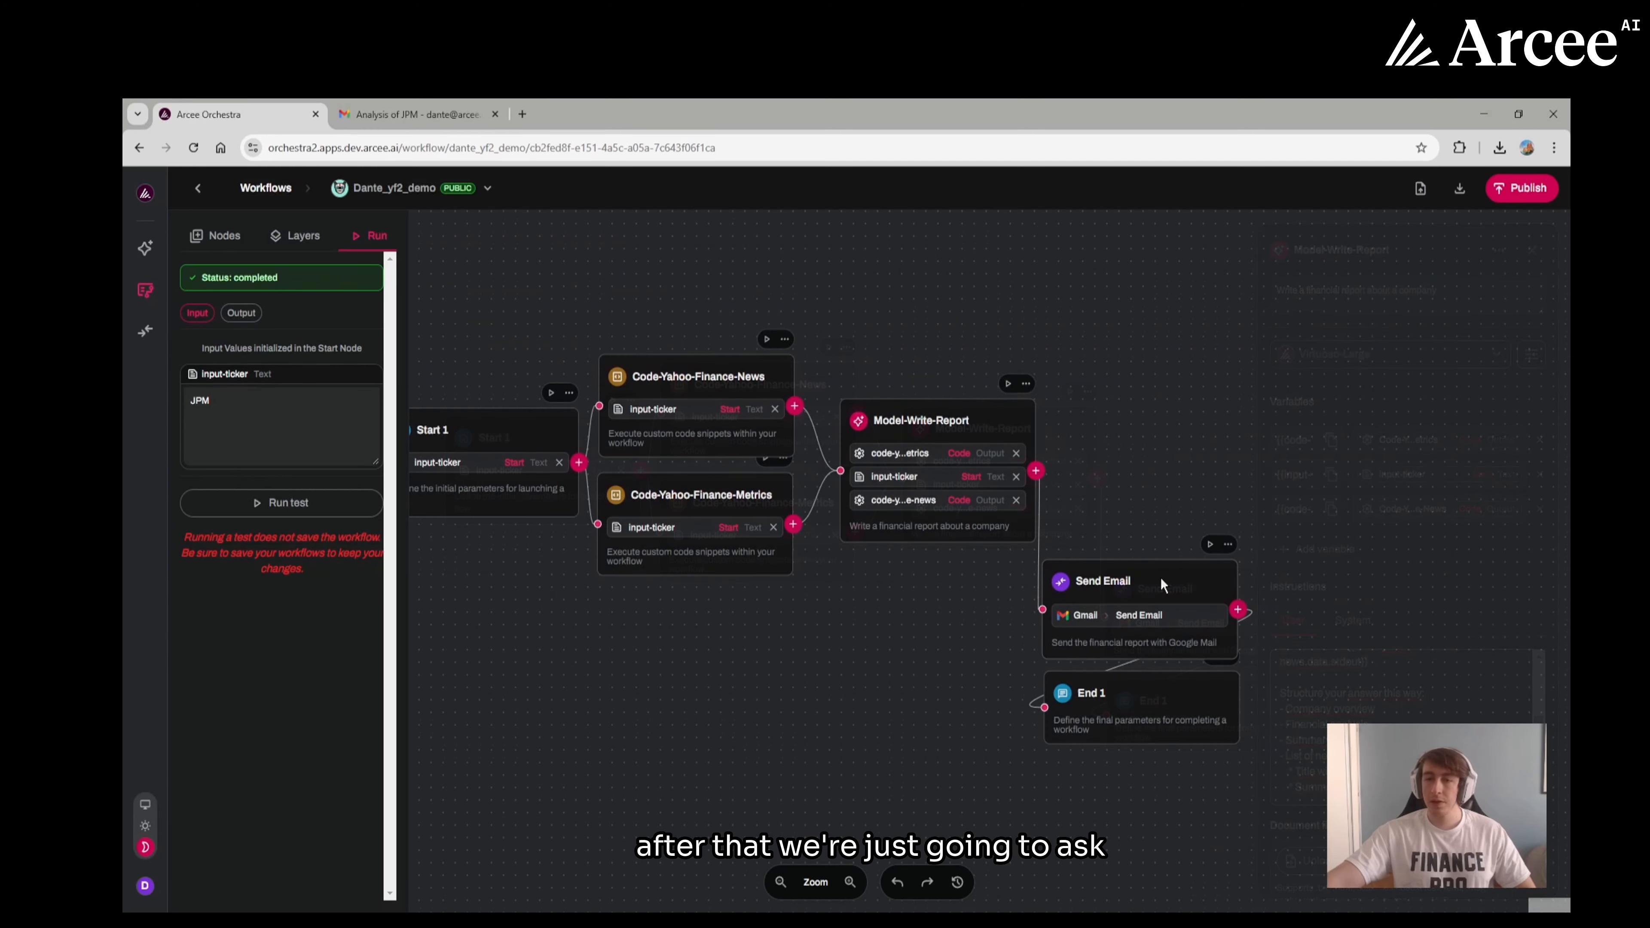
pyautogui.click(1161, 578)
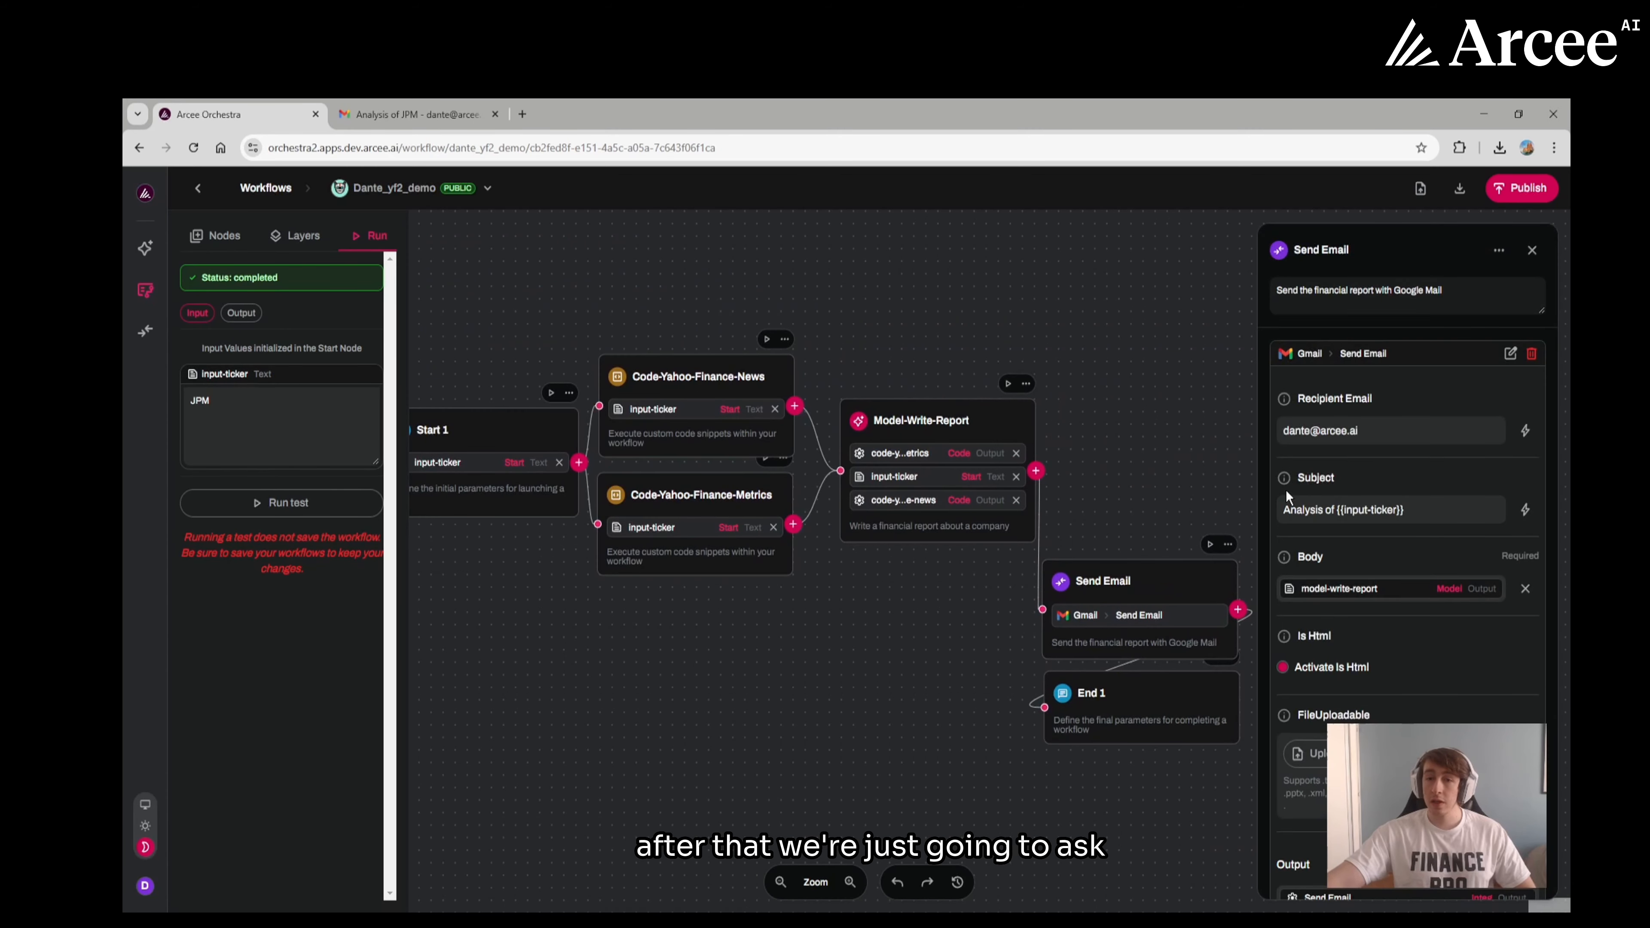
pyautogui.moveTo(1176, 494); pyautogui.dragTo(1128, 487)
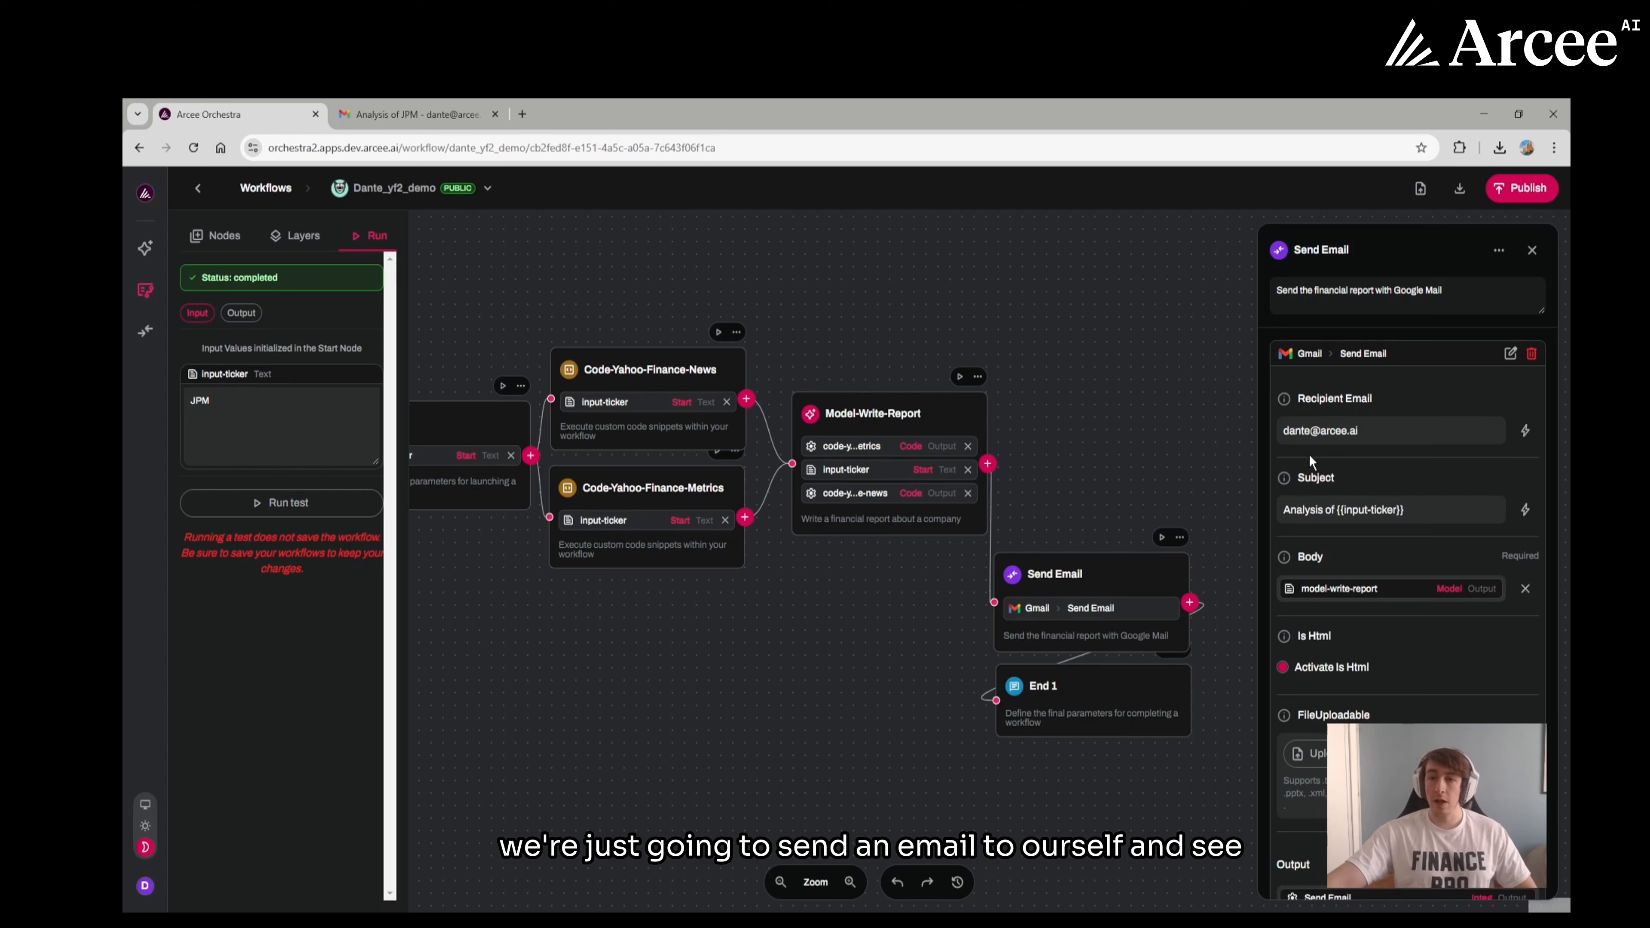
pyautogui.scroll(-2, 1315, 445)
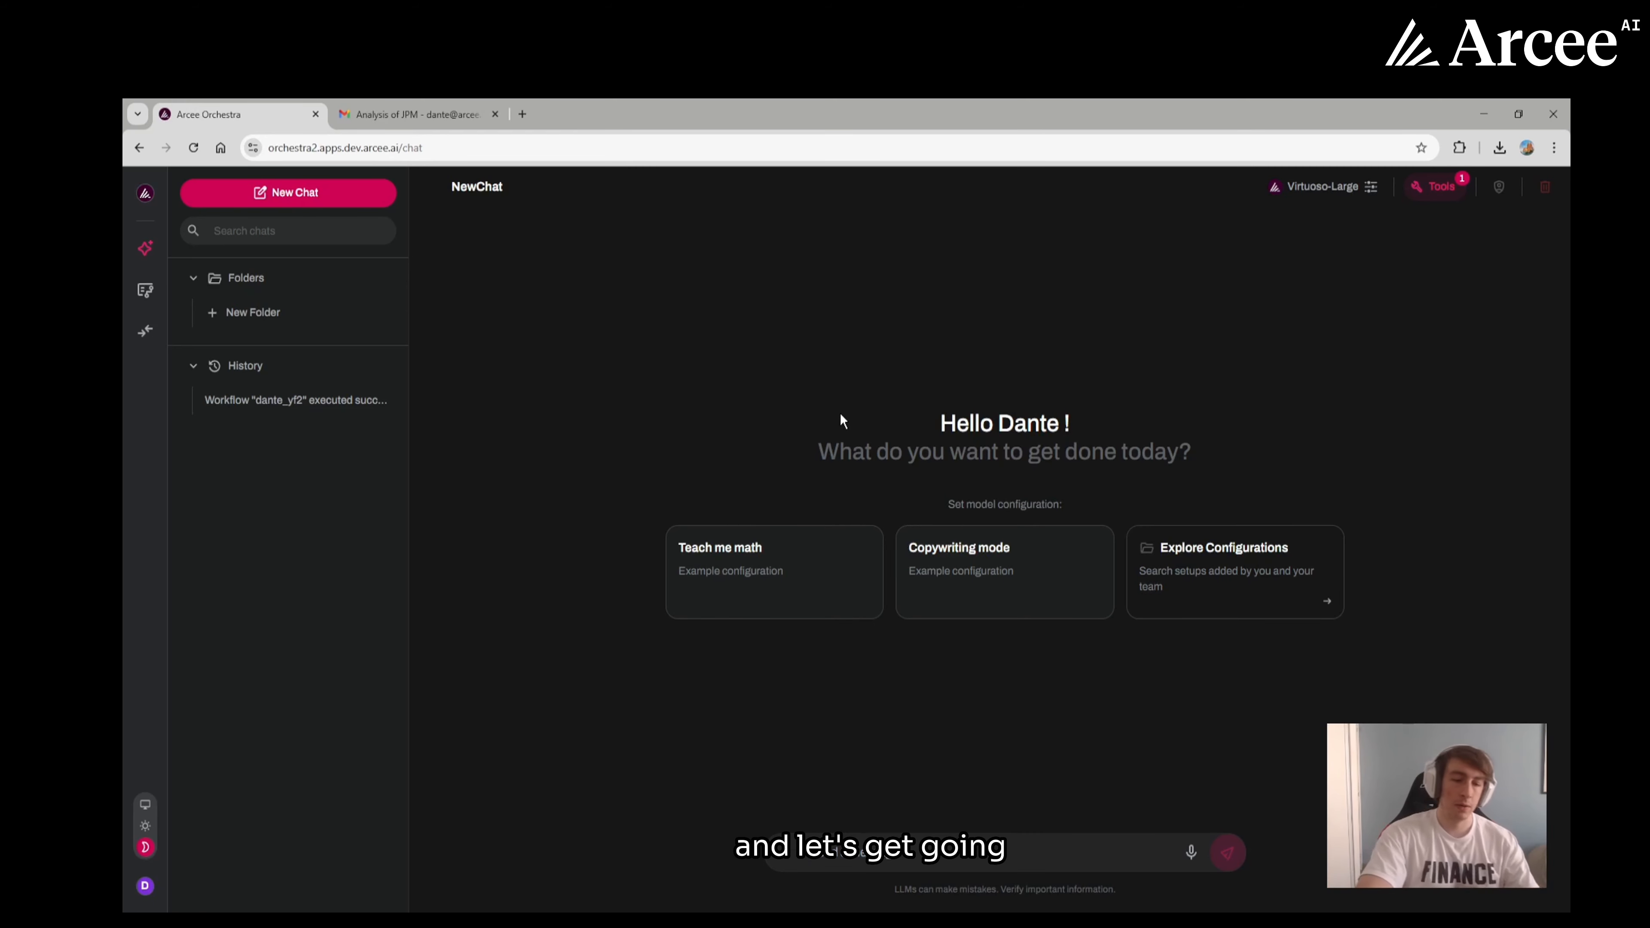
# Step: Send the chat prompt "Give me an investment analysis of JPM" in a new chat
pyautogui.write('Gi')
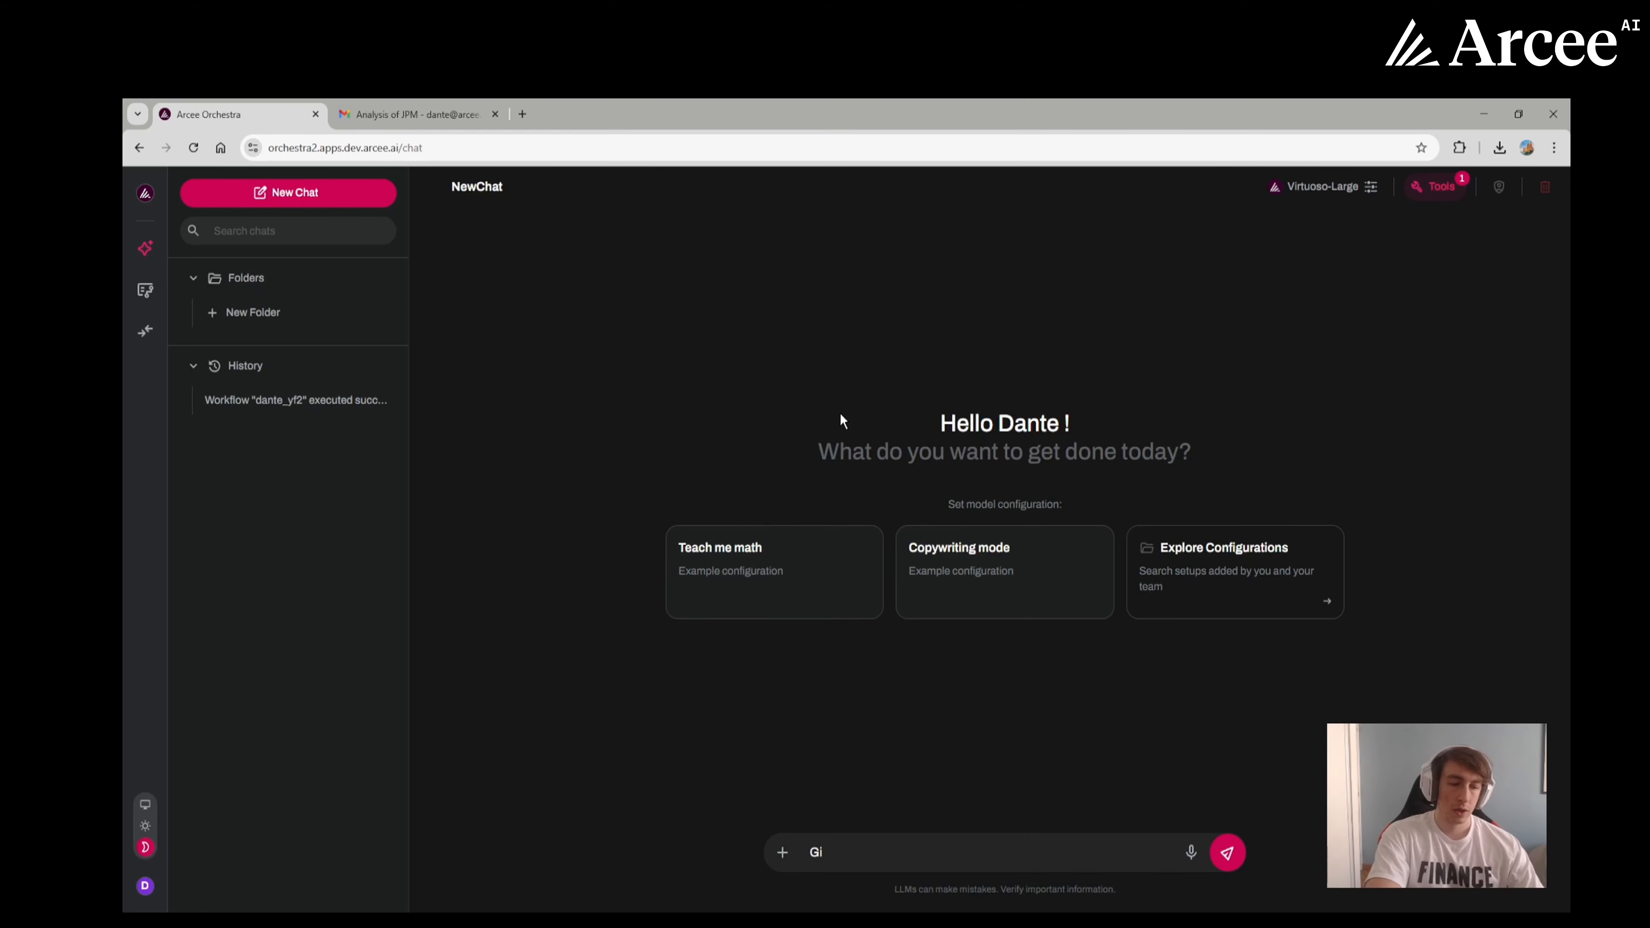
pyautogui.write('ve me a')
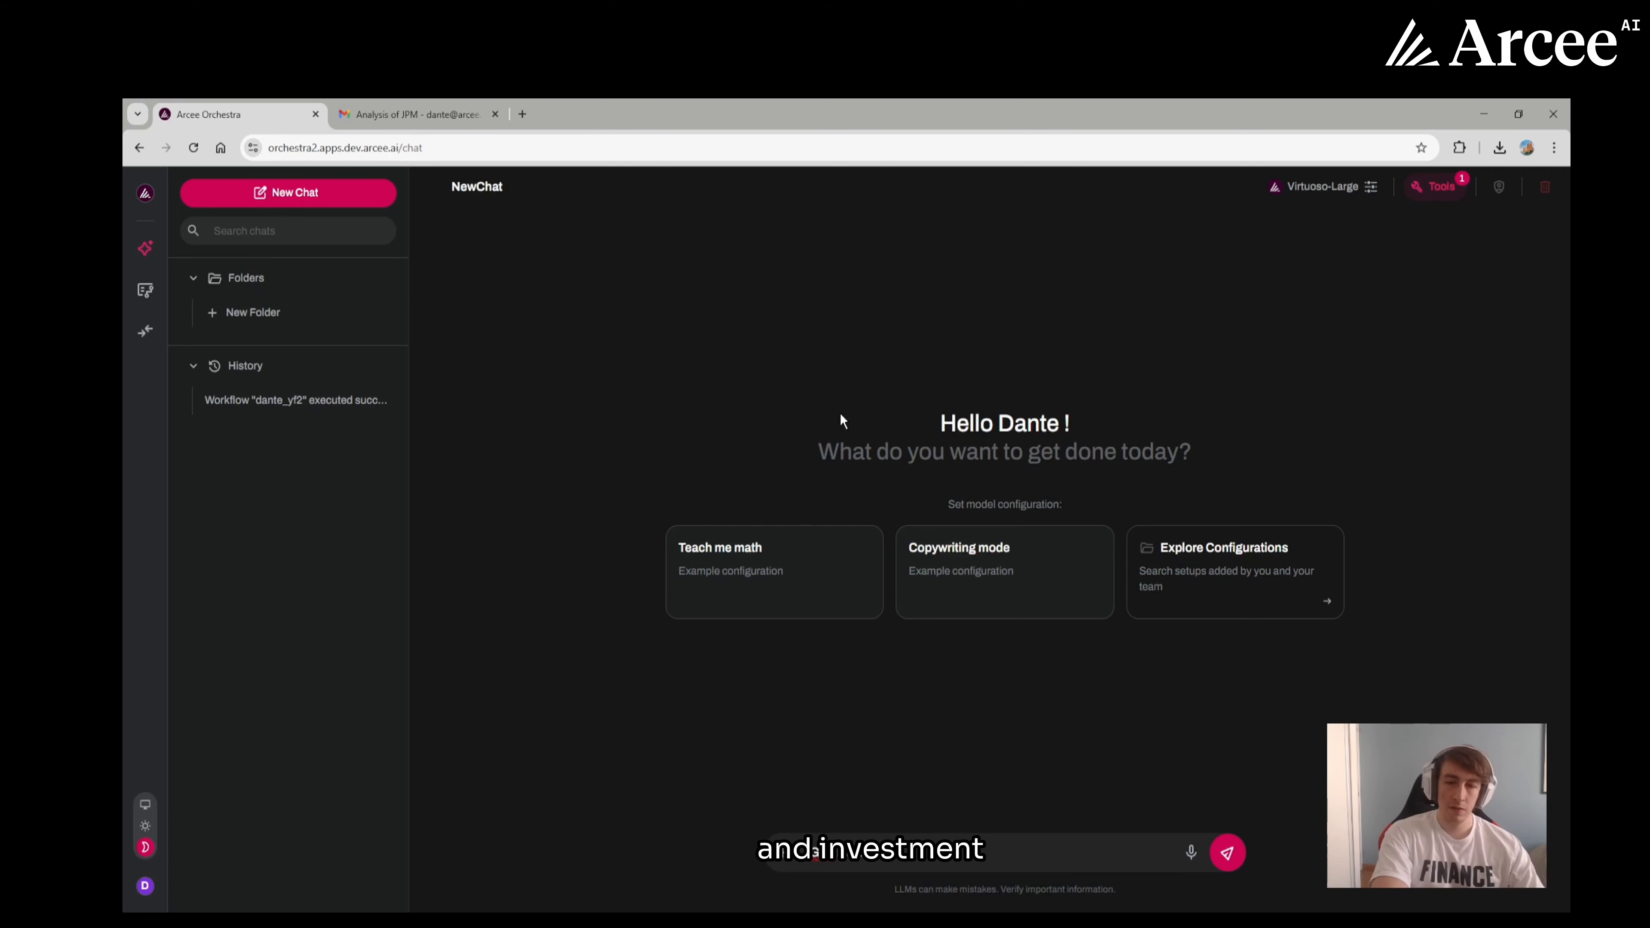
pyautogui.write('n investment ana')
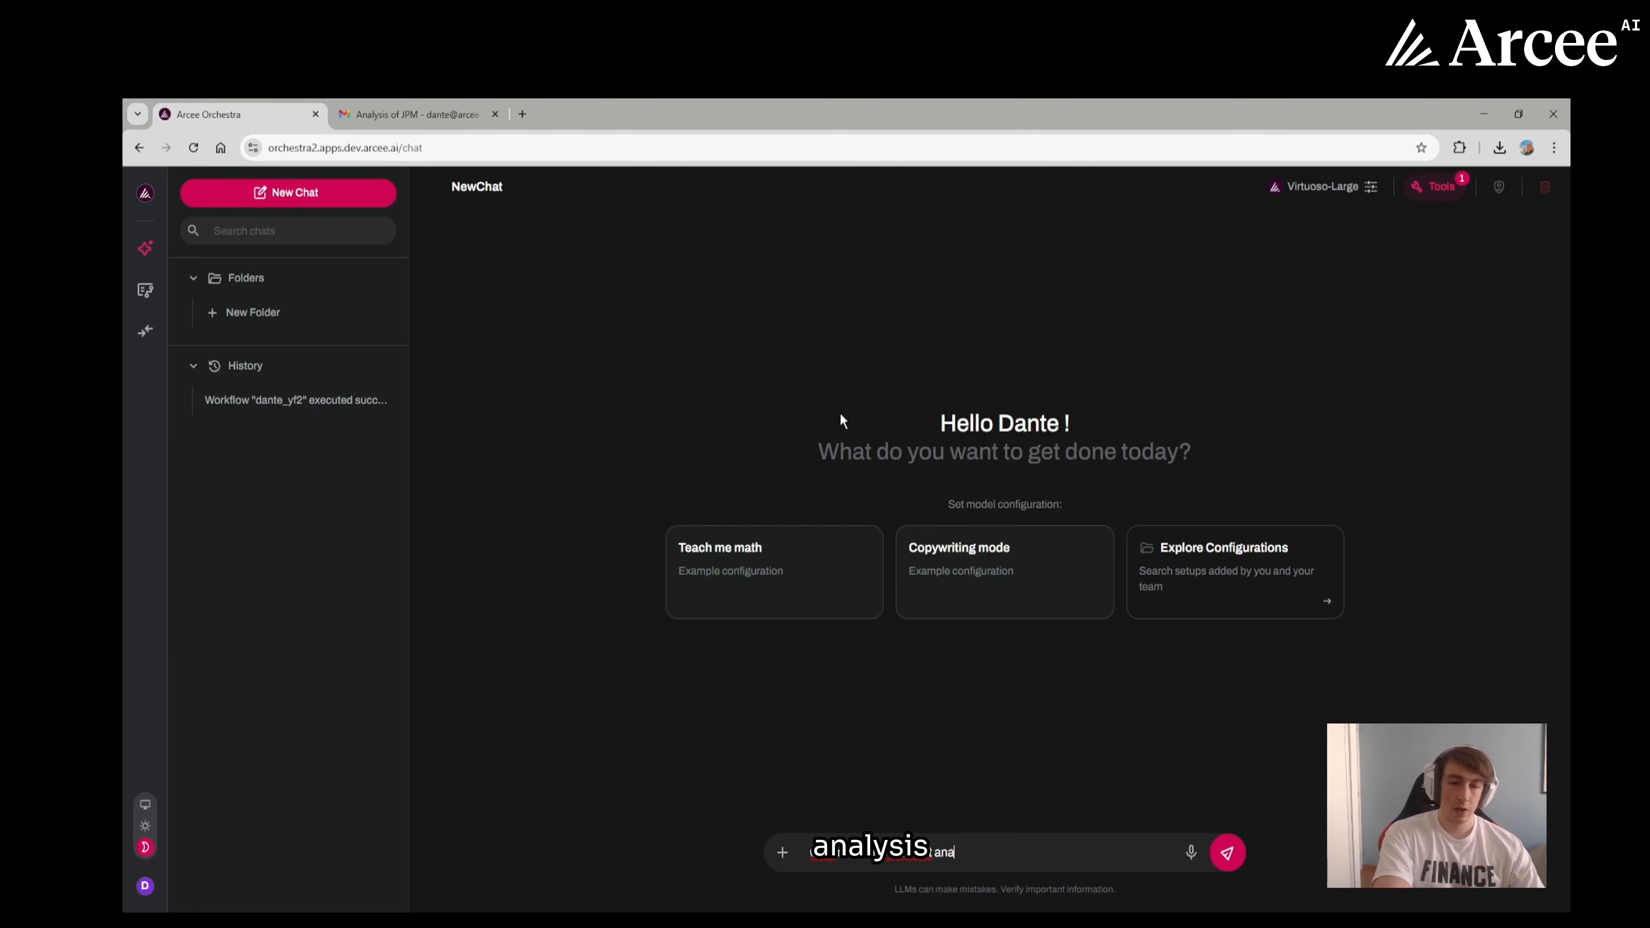
pyautogui.write('lysis')
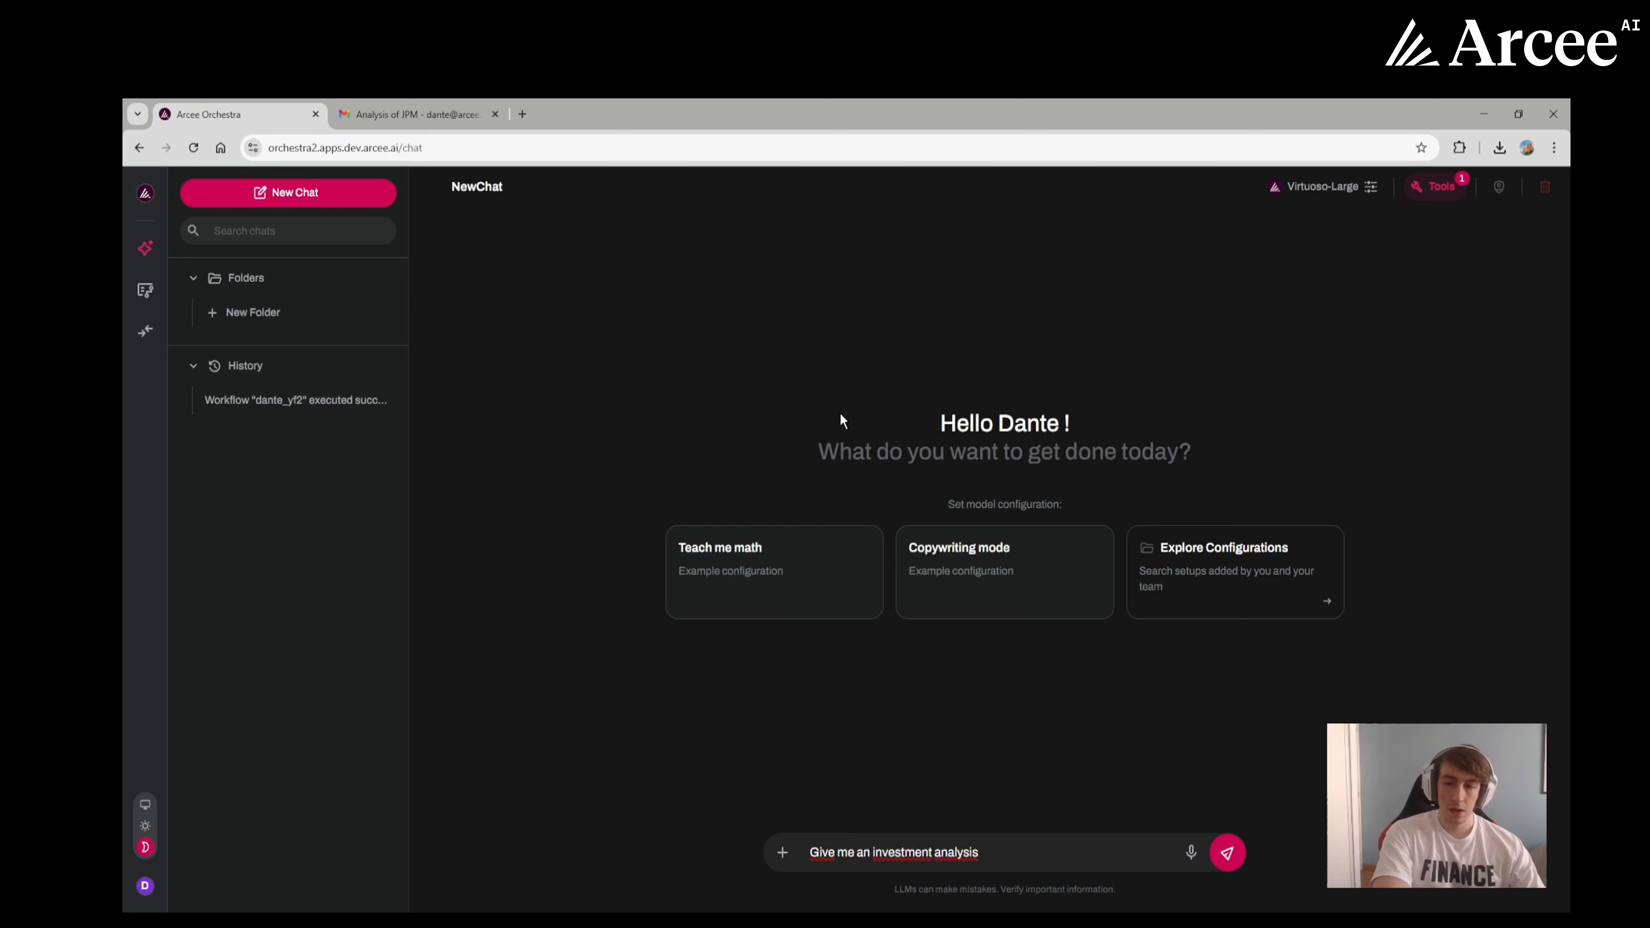
pyautogui.write(' of')
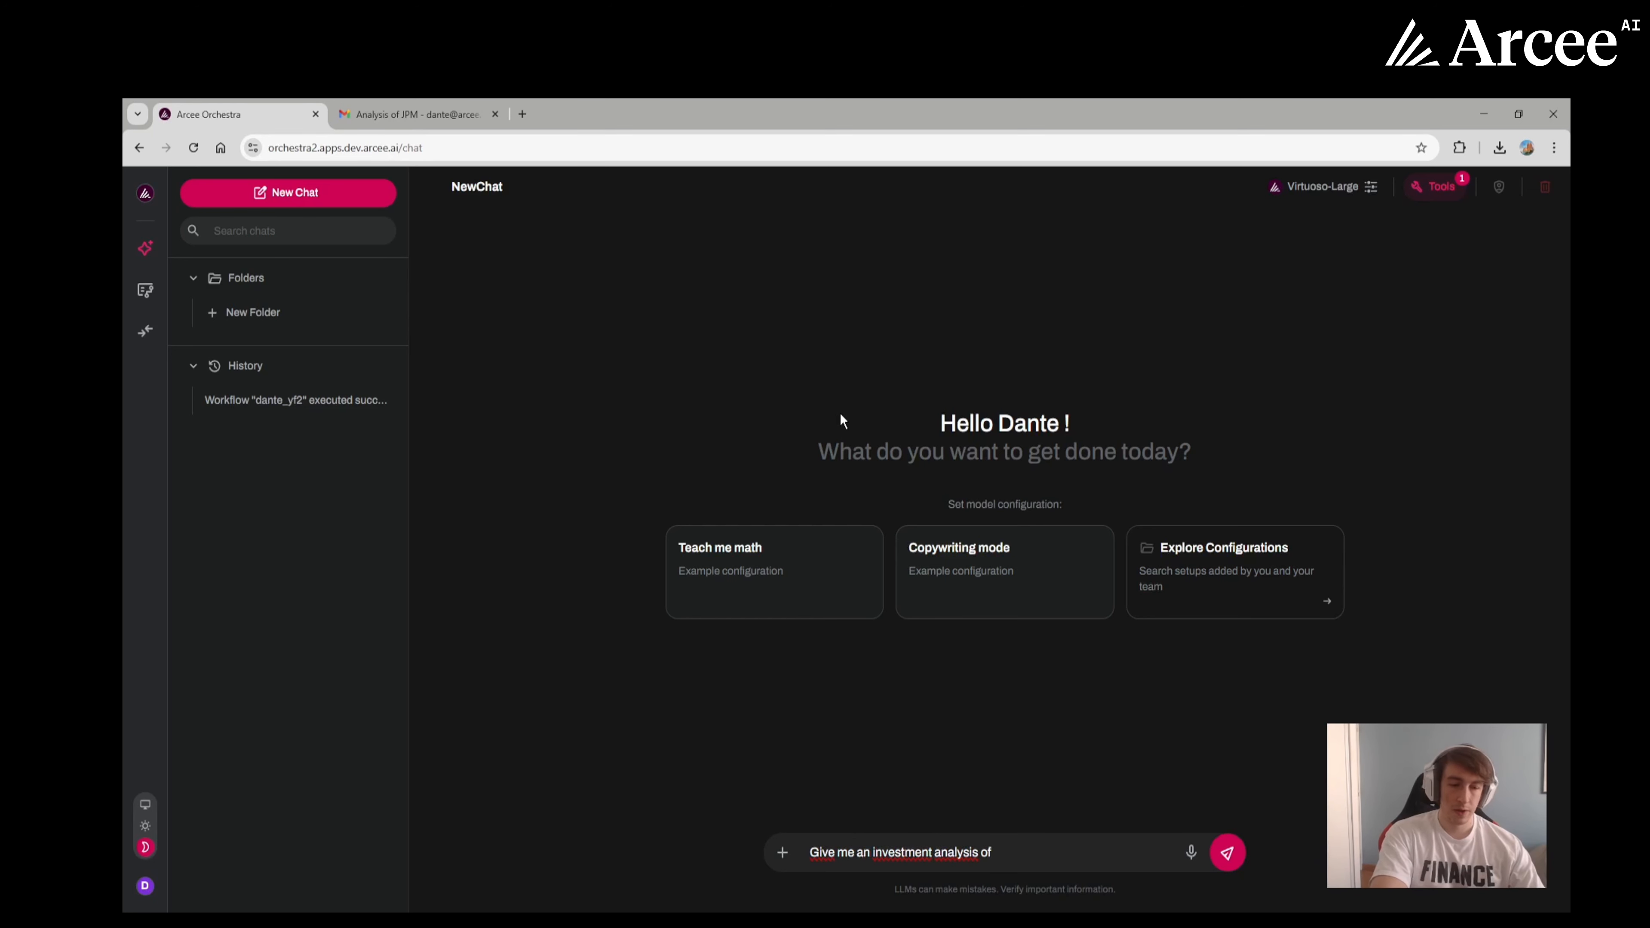
pyautogui.write(' JPM')
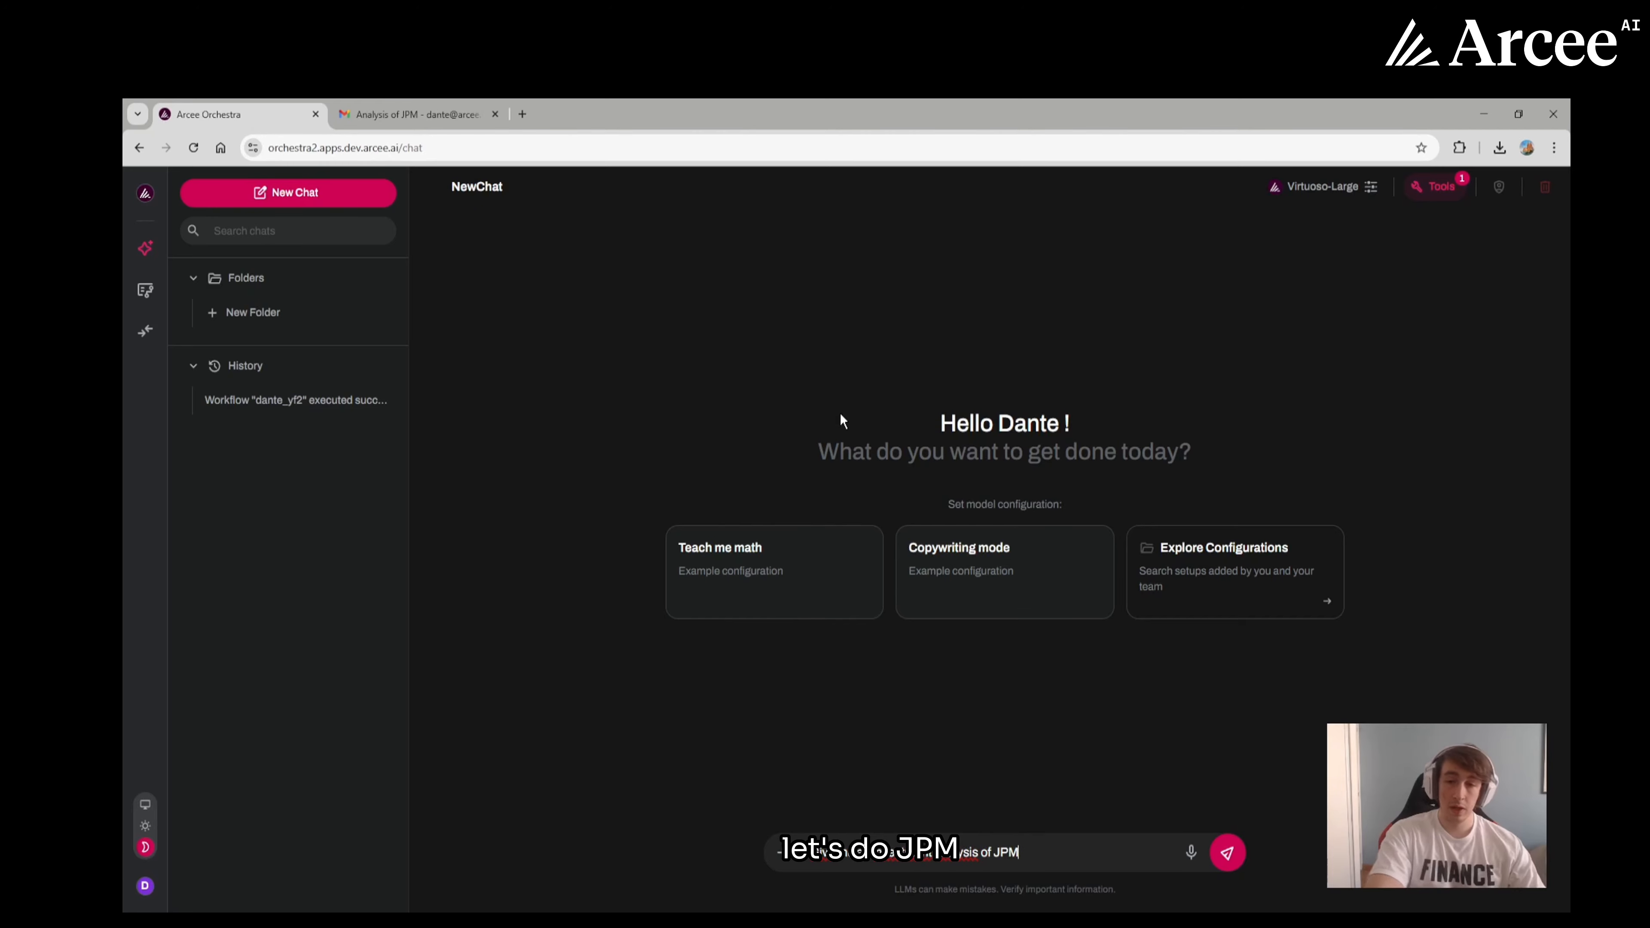
pyautogui.click(1226, 853)
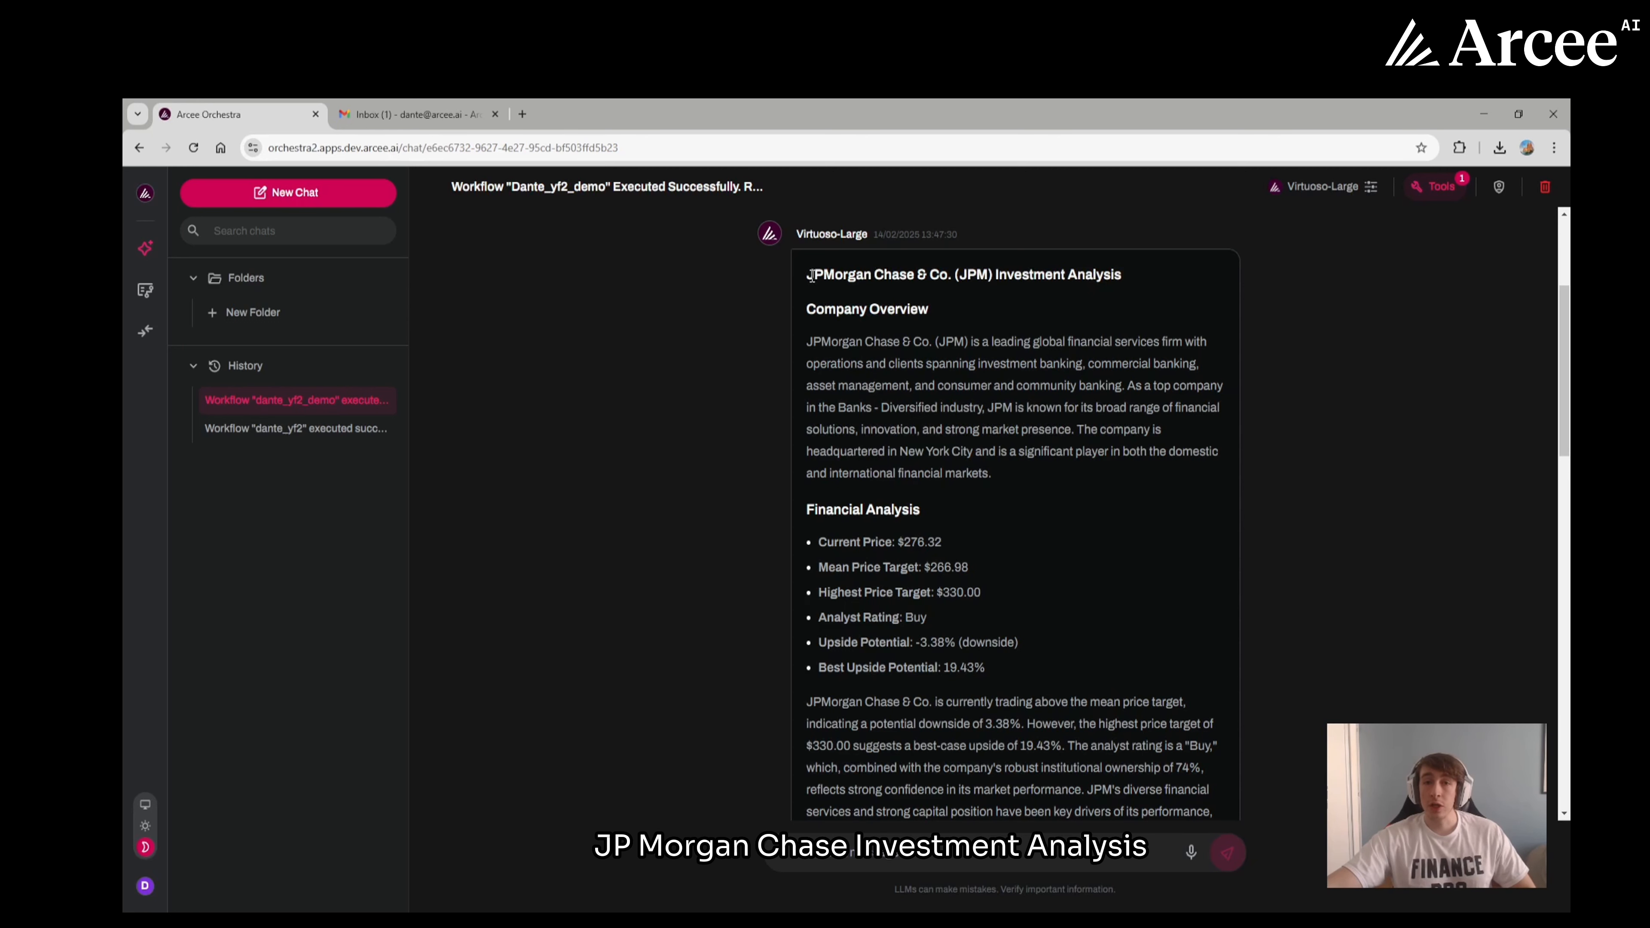
# Step: Read the title and Company Overview section of the generated JPM investment analysis
pyautogui.moveTo(804, 275); pyautogui.dragTo(1134, 278)
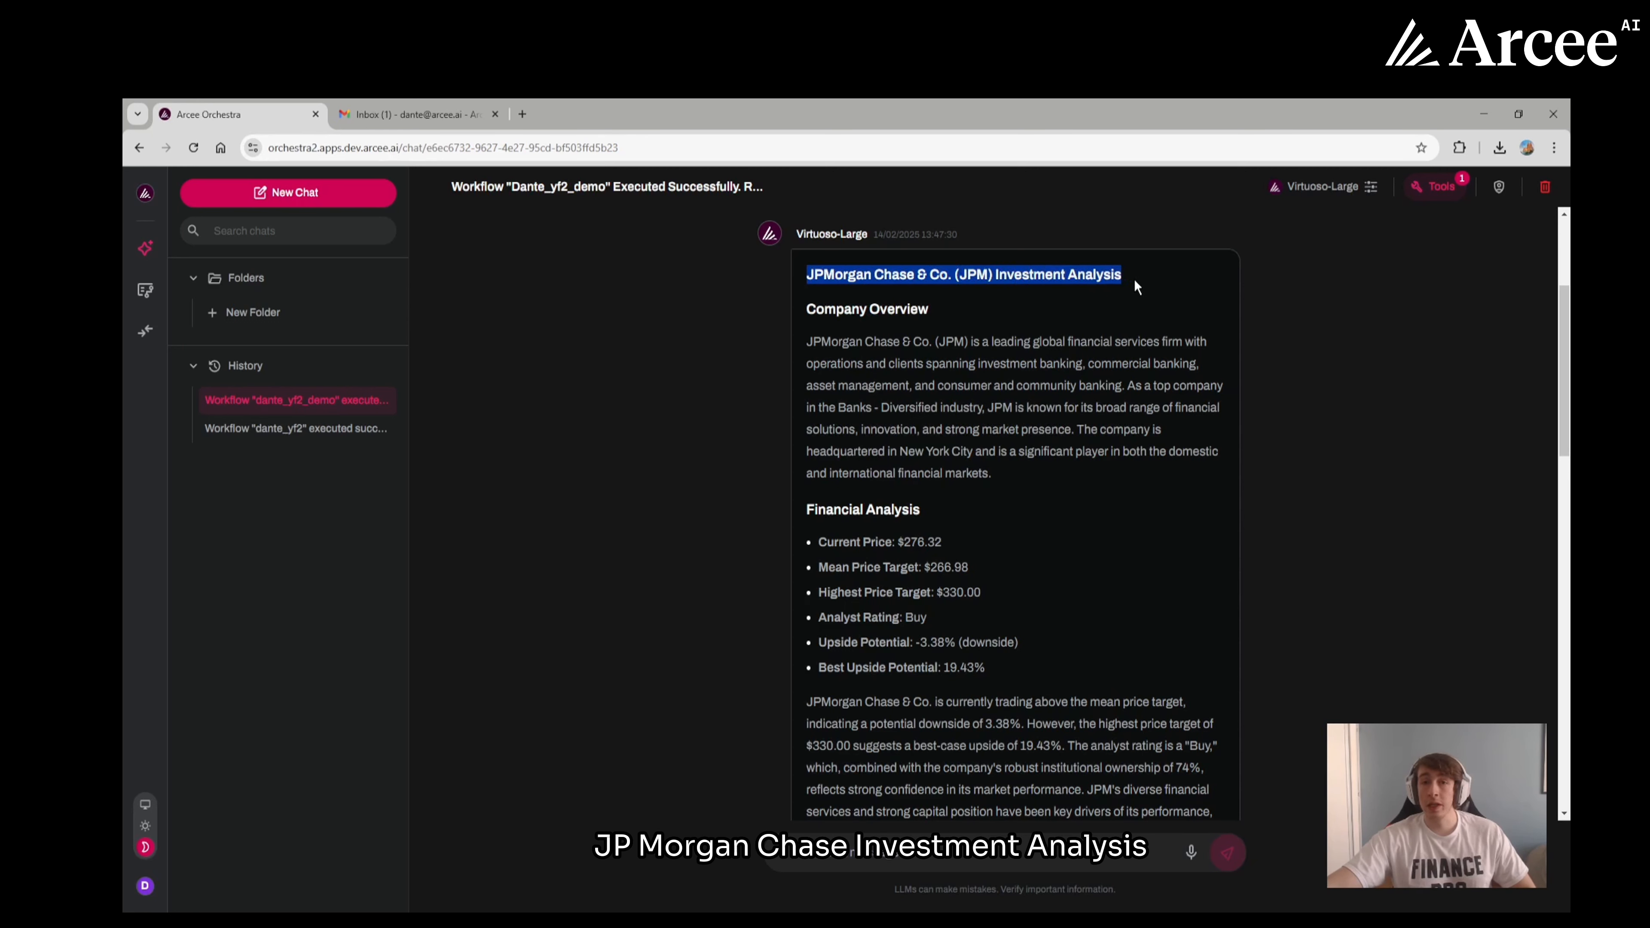
pyautogui.moveTo(806, 341); pyautogui.dragTo(1017, 473)
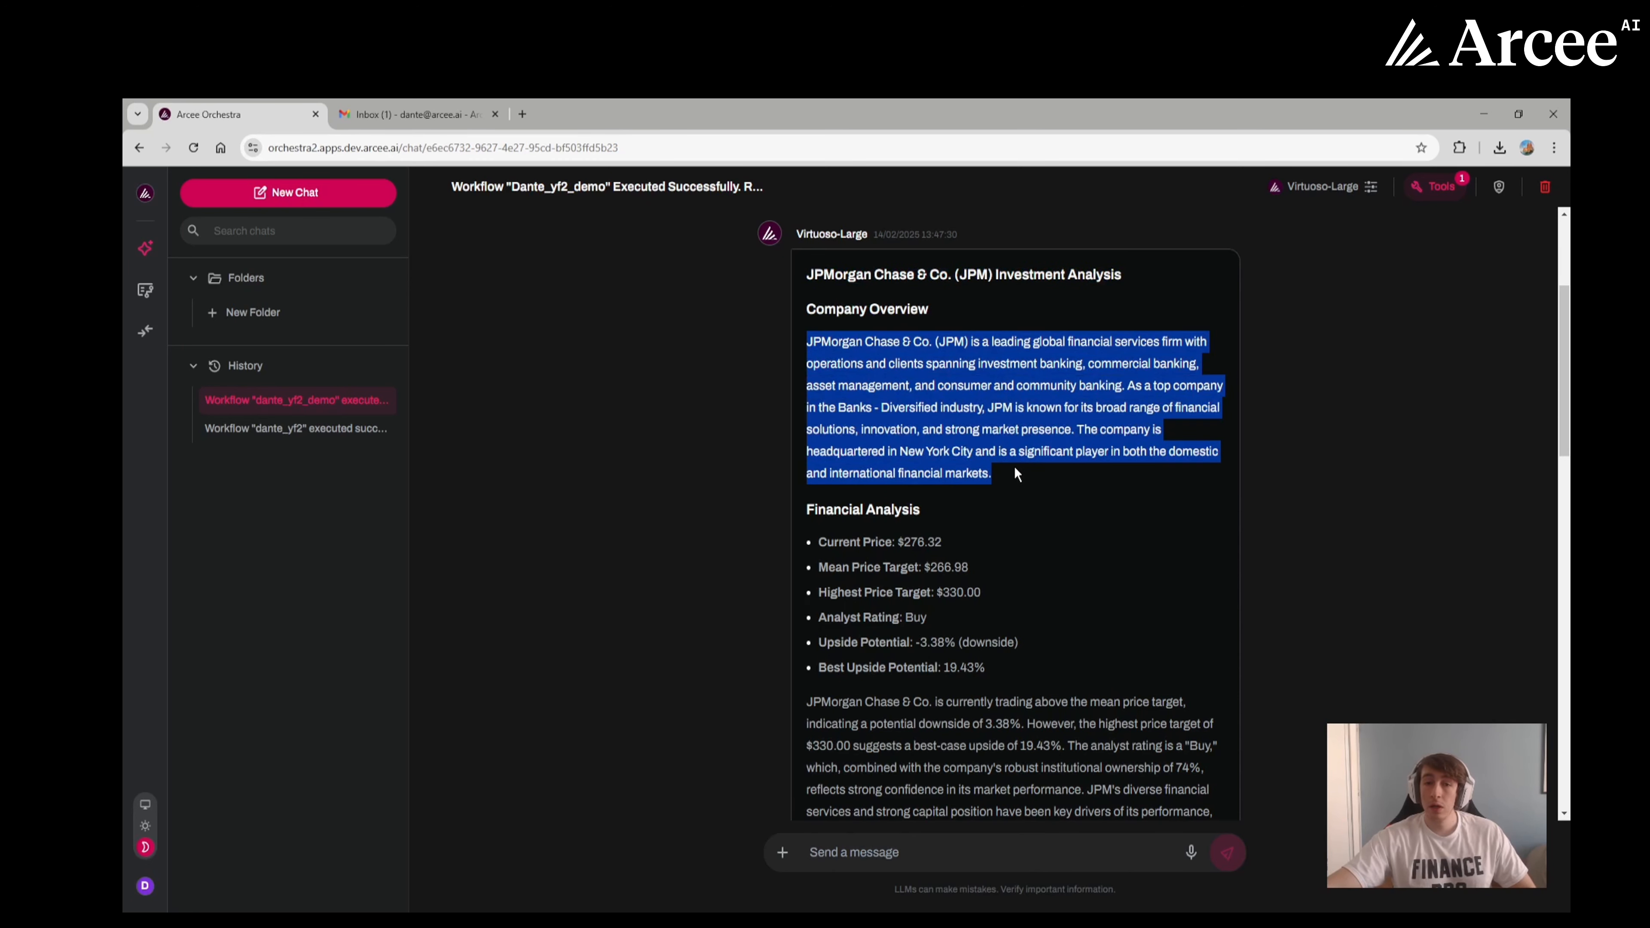
pyautogui.click(1014, 479)
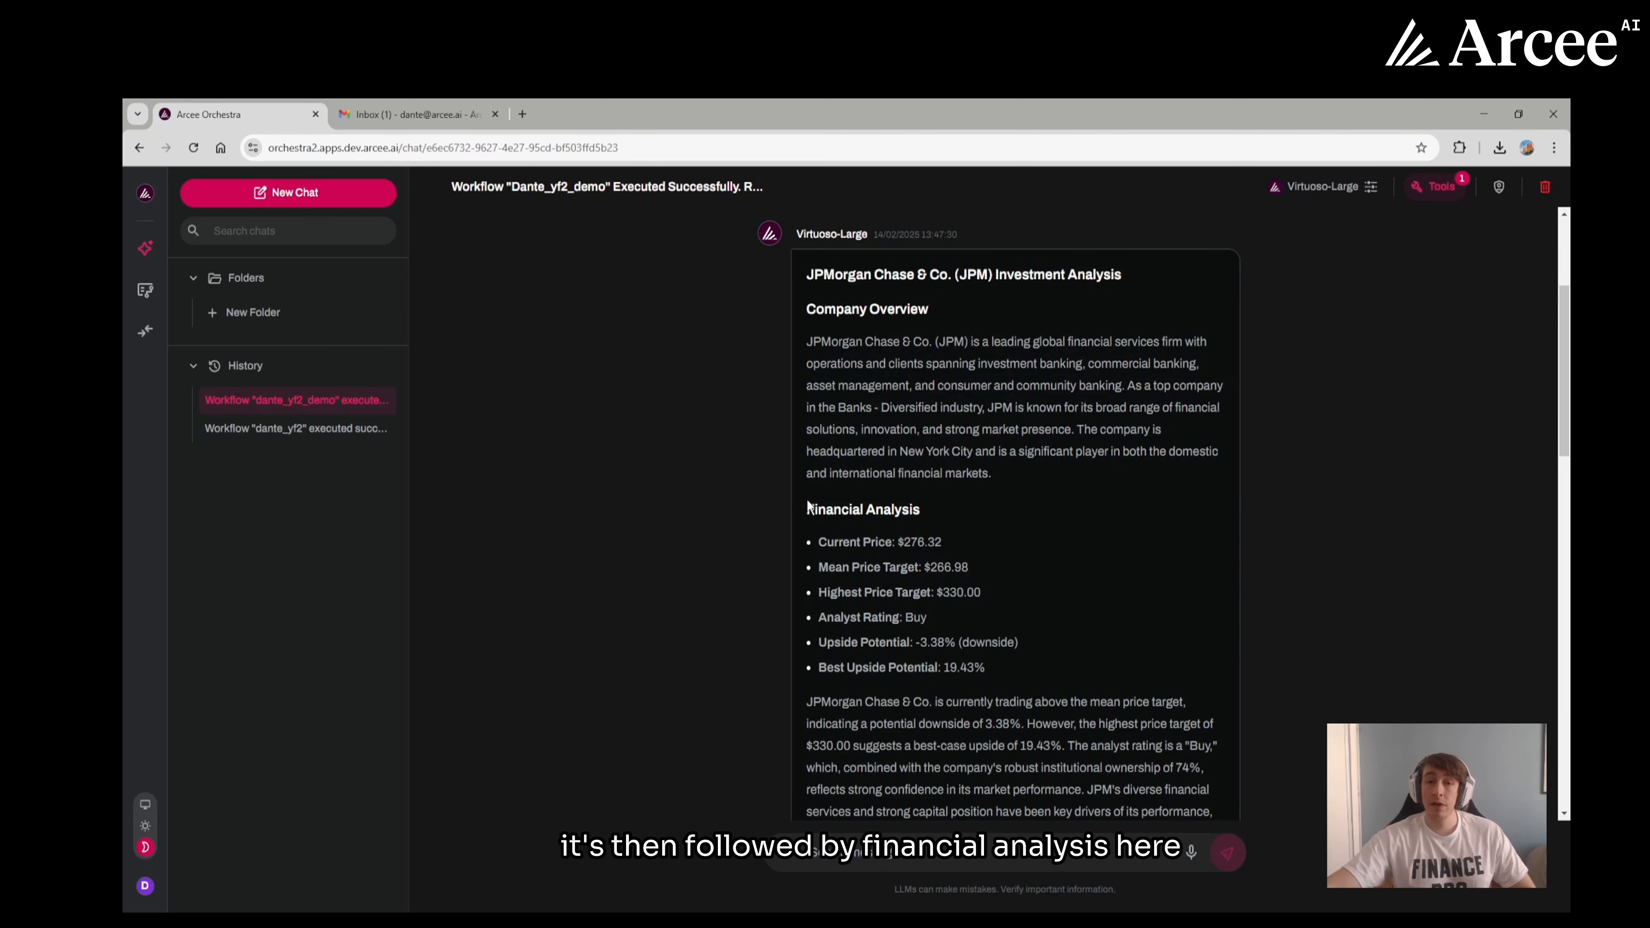
# Step: Examine the report's Financial Analysis section, comparing Upside Potential with Best Upside Potential and reading the explanatory paragraphs
pyautogui.scroll(-1, 803, 499)
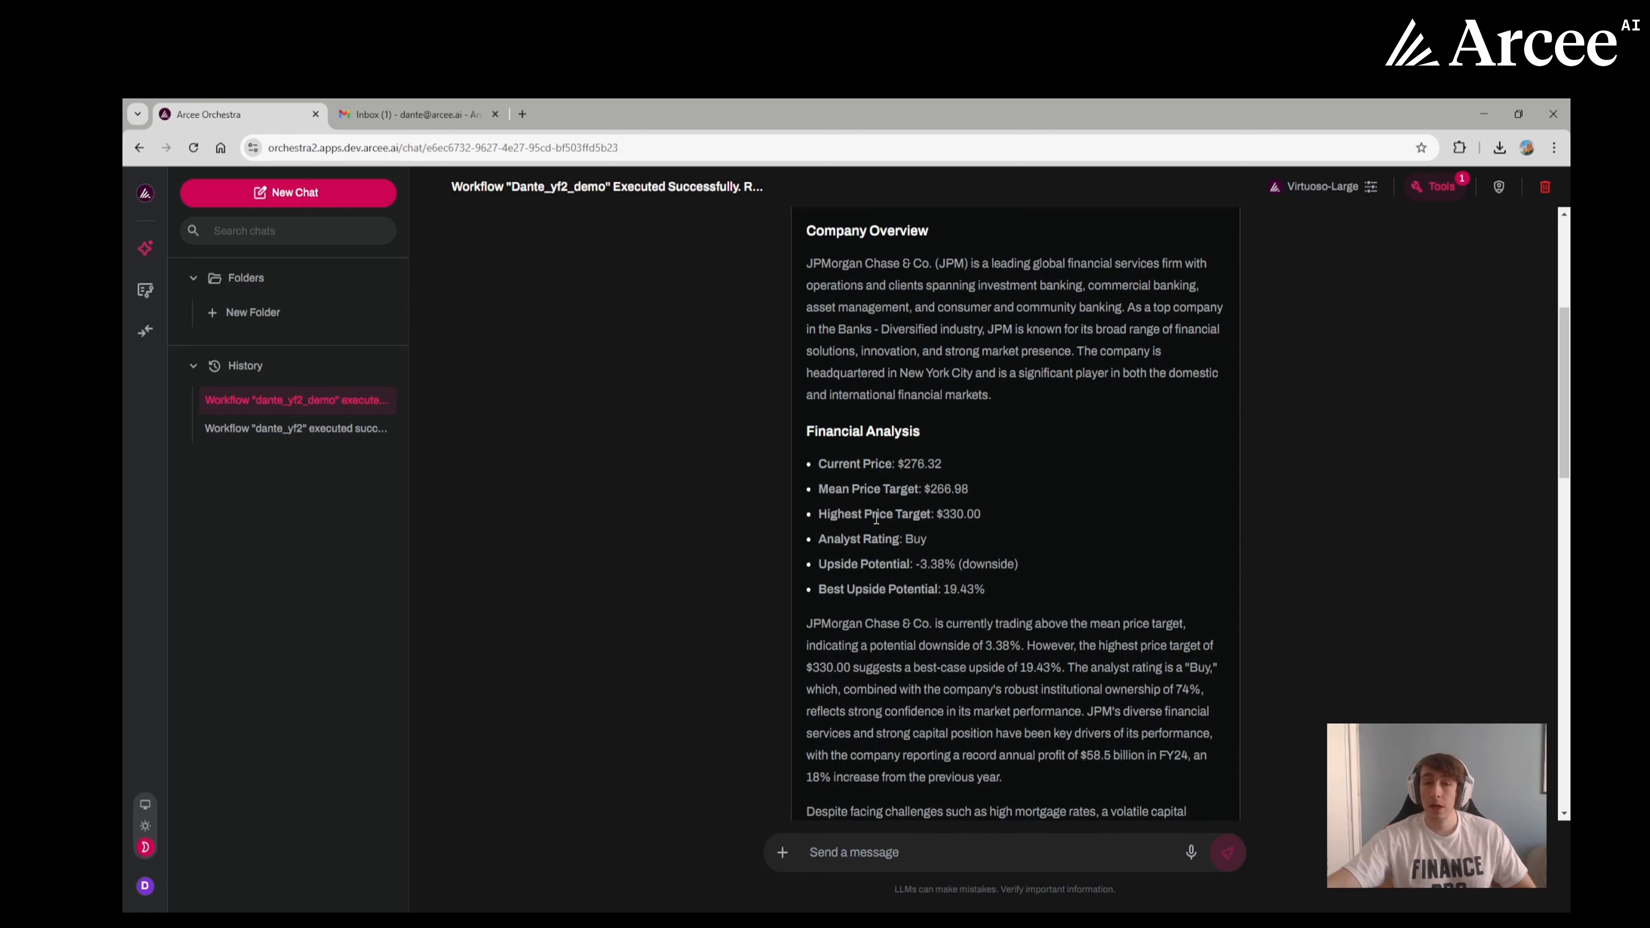
pyautogui.moveTo(817, 564); pyautogui.dragTo(825, 565)
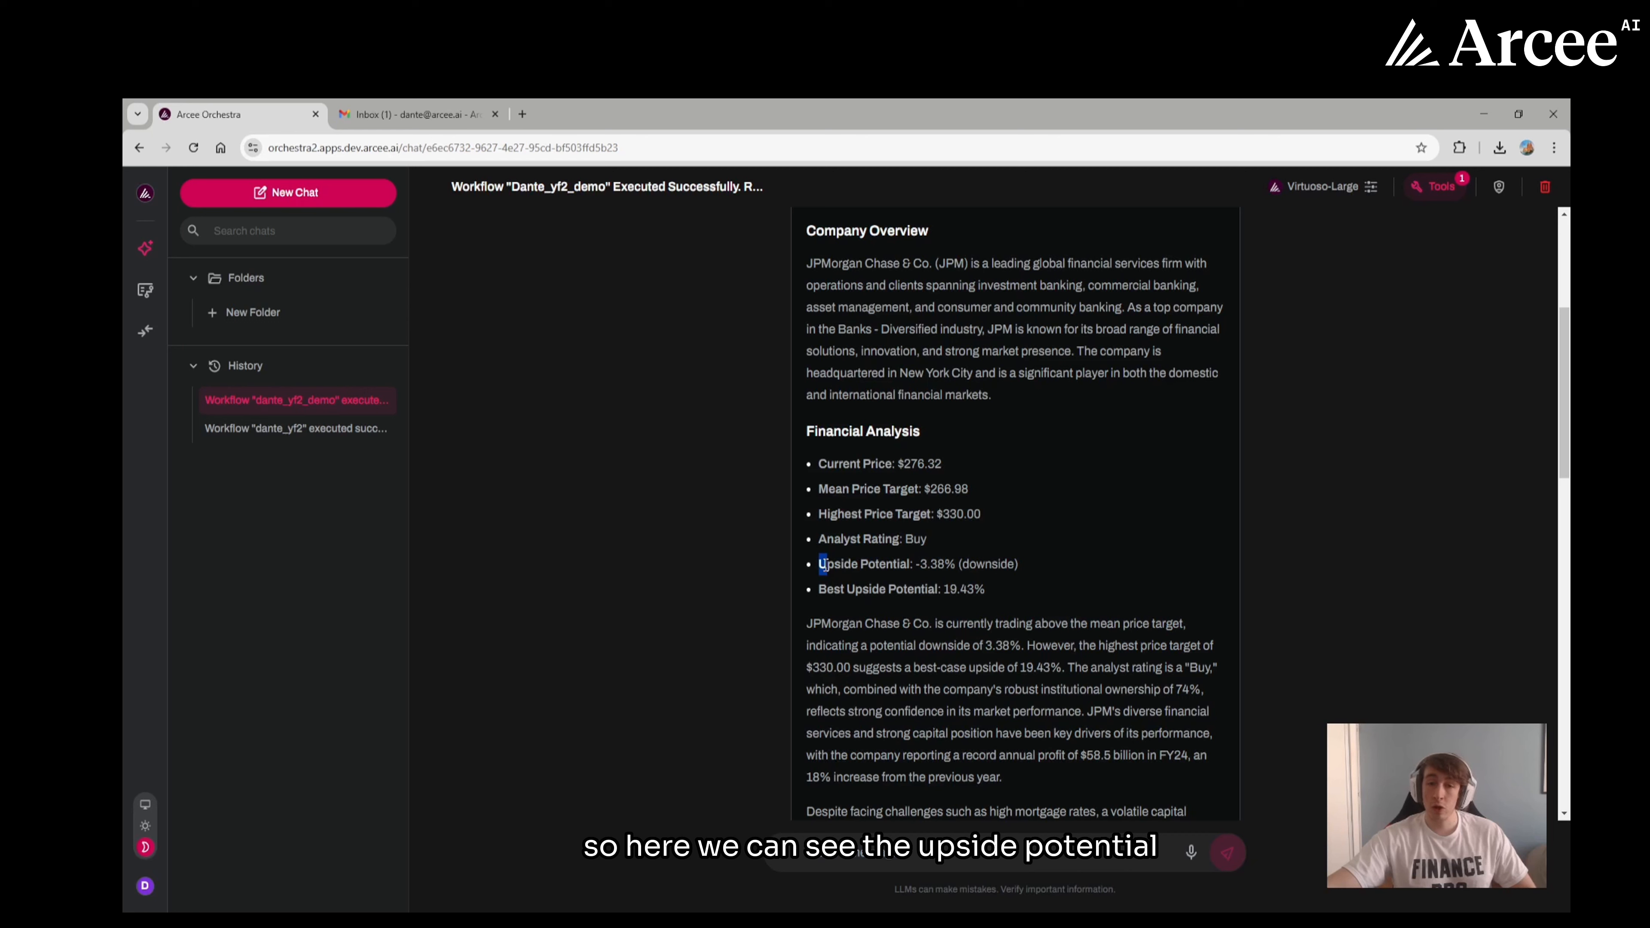
pyautogui.click(819, 566)
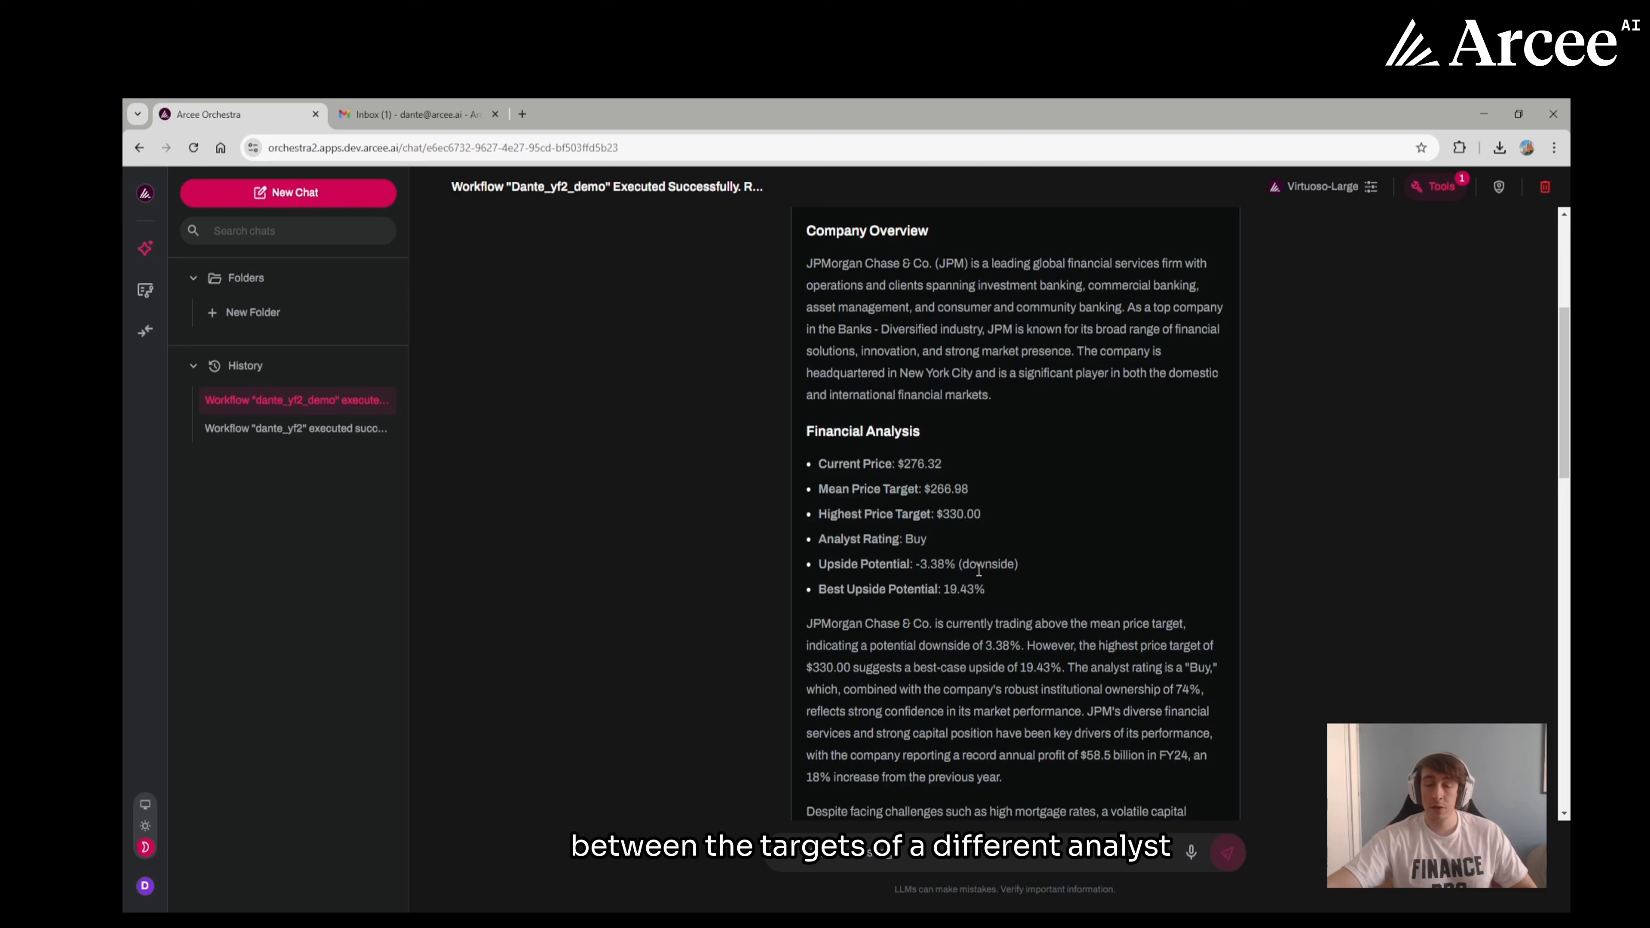
pyautogui.moveTo(817, 589); pyautogui.dragTo(994, 588)
pyautogui.click(999, 588)
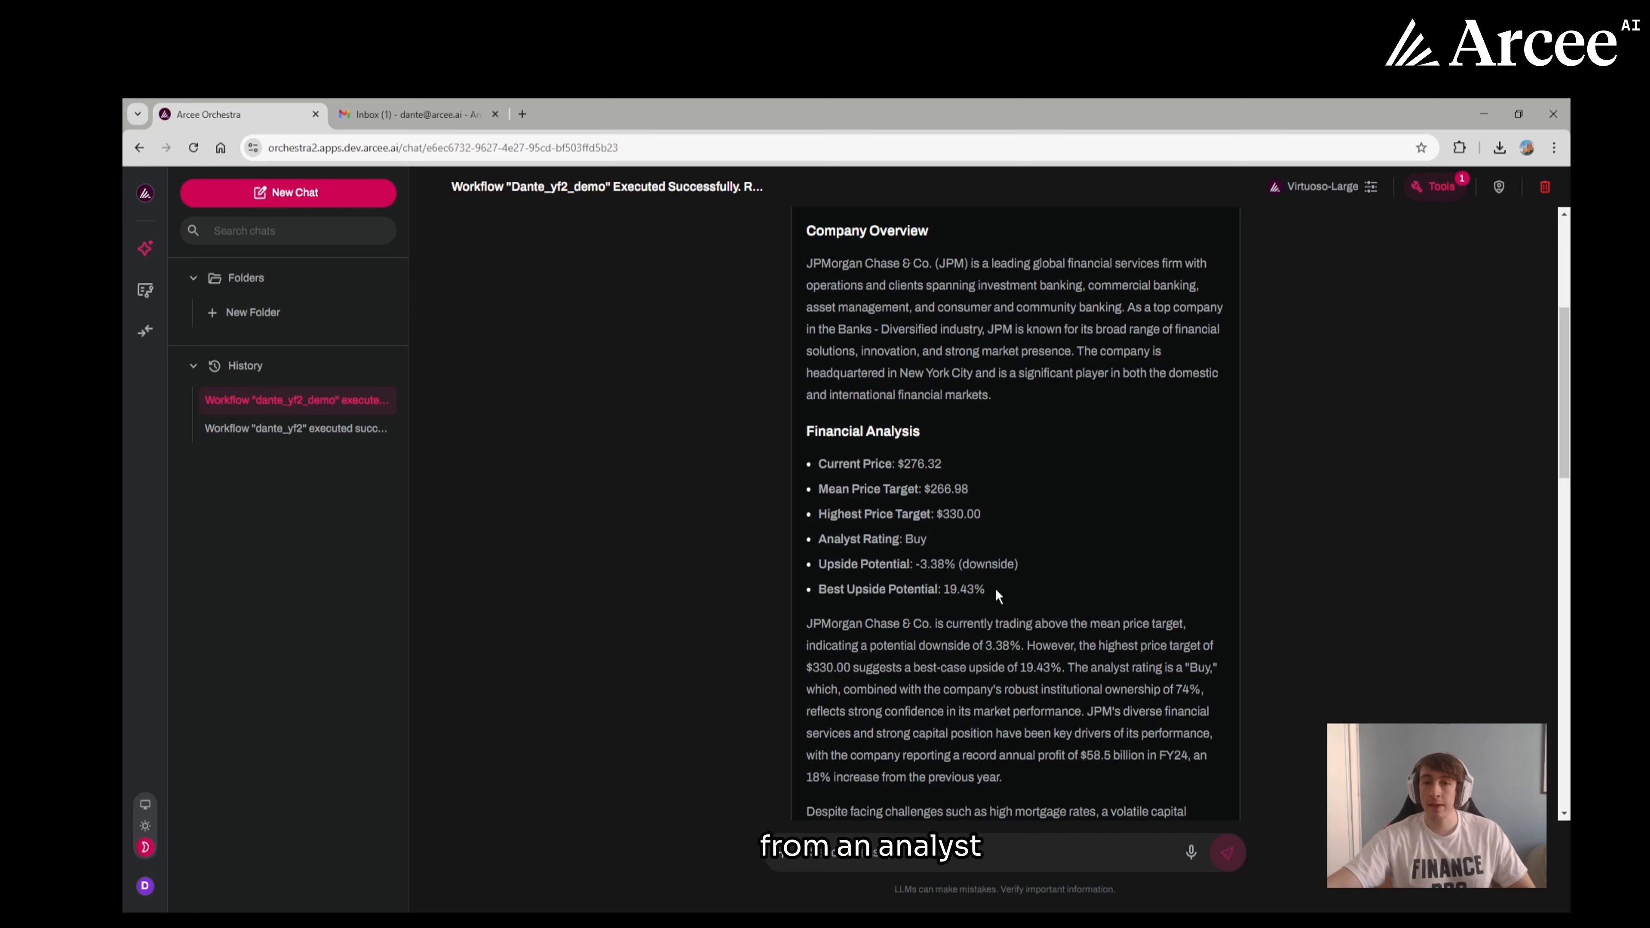
pyautogui.moveTo(1019, 564); pyautogui.dragTo(815, 566)
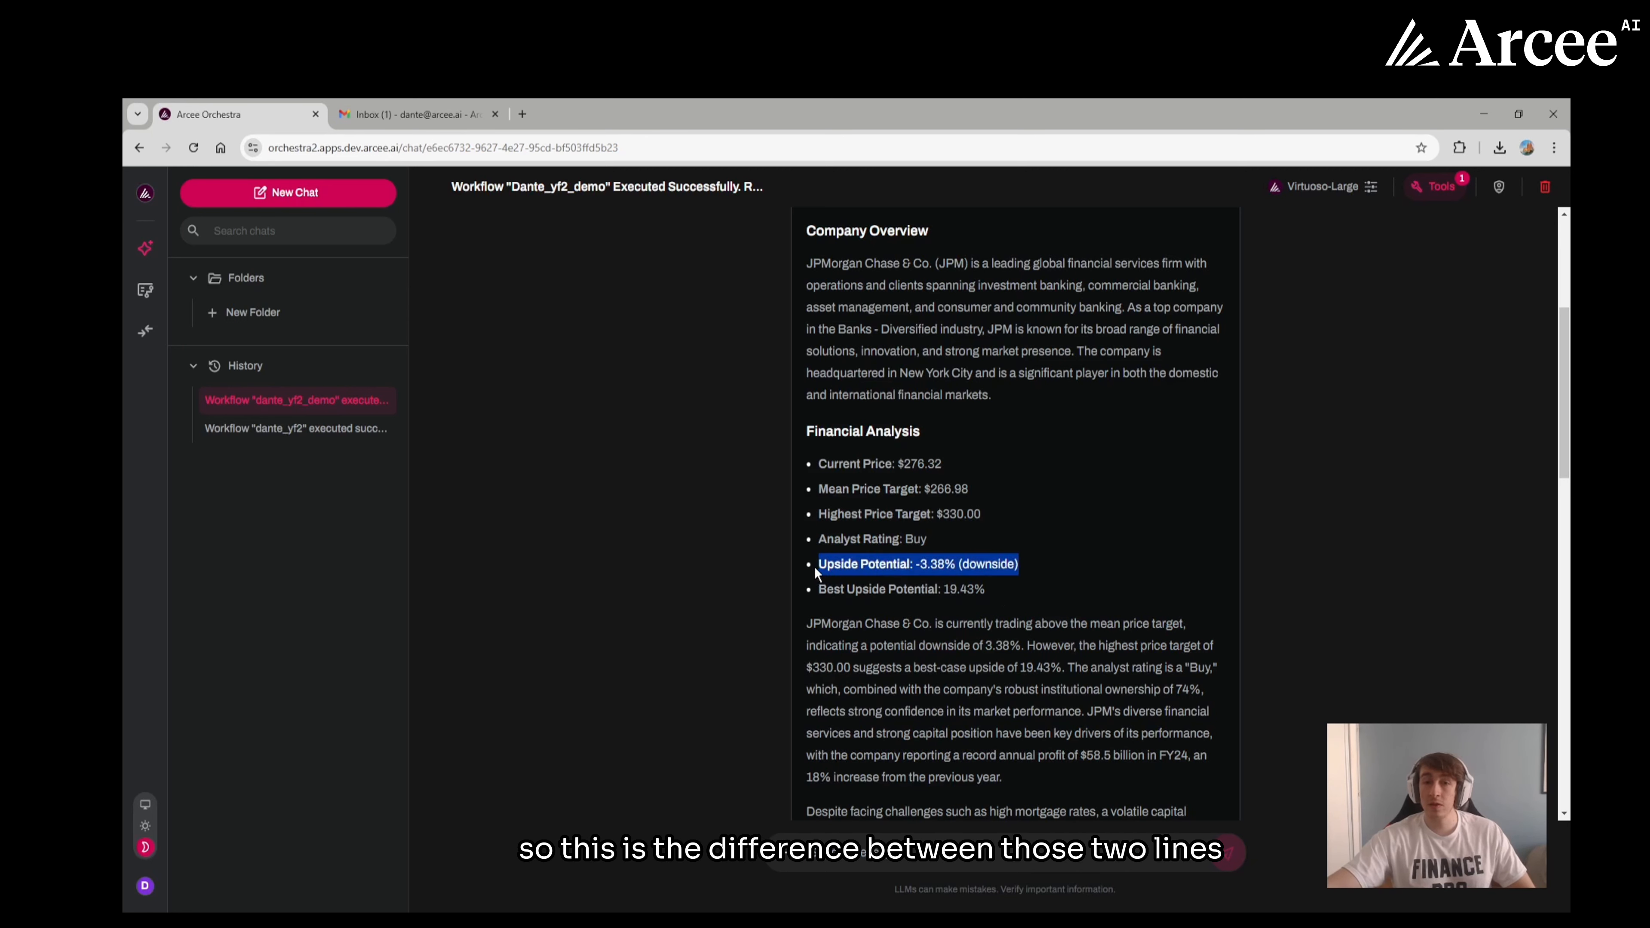
pyautogui.click(817, 564)
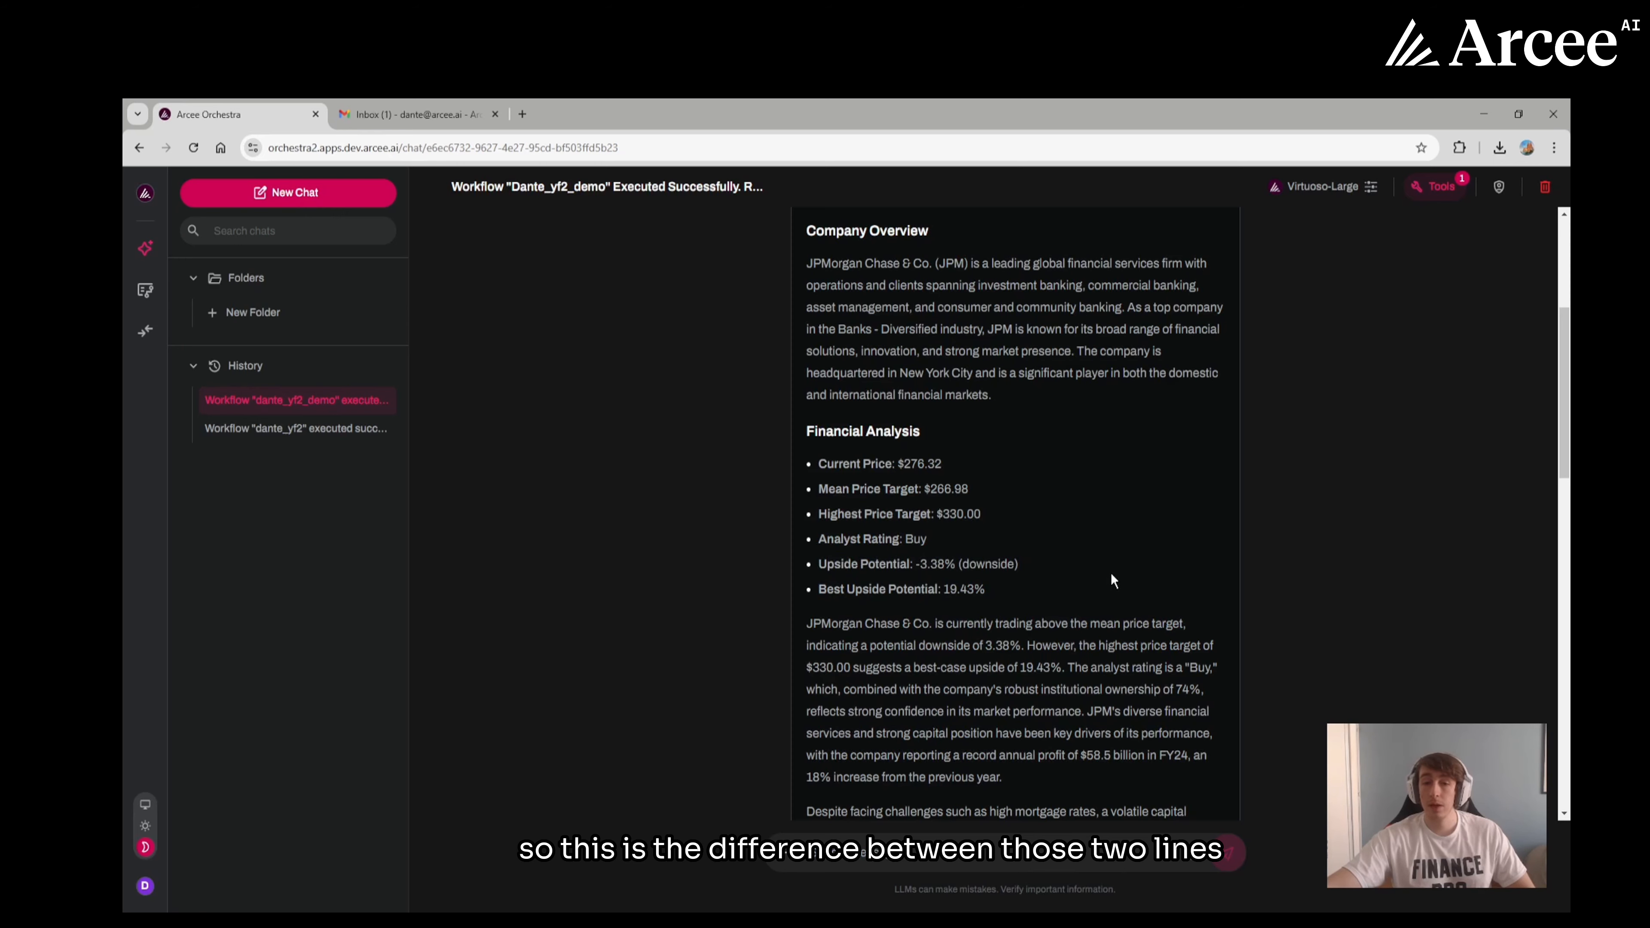
pyautogui.scroll(-1, 1111, 573)
pyautogui.scroll(-1, 841, 548)
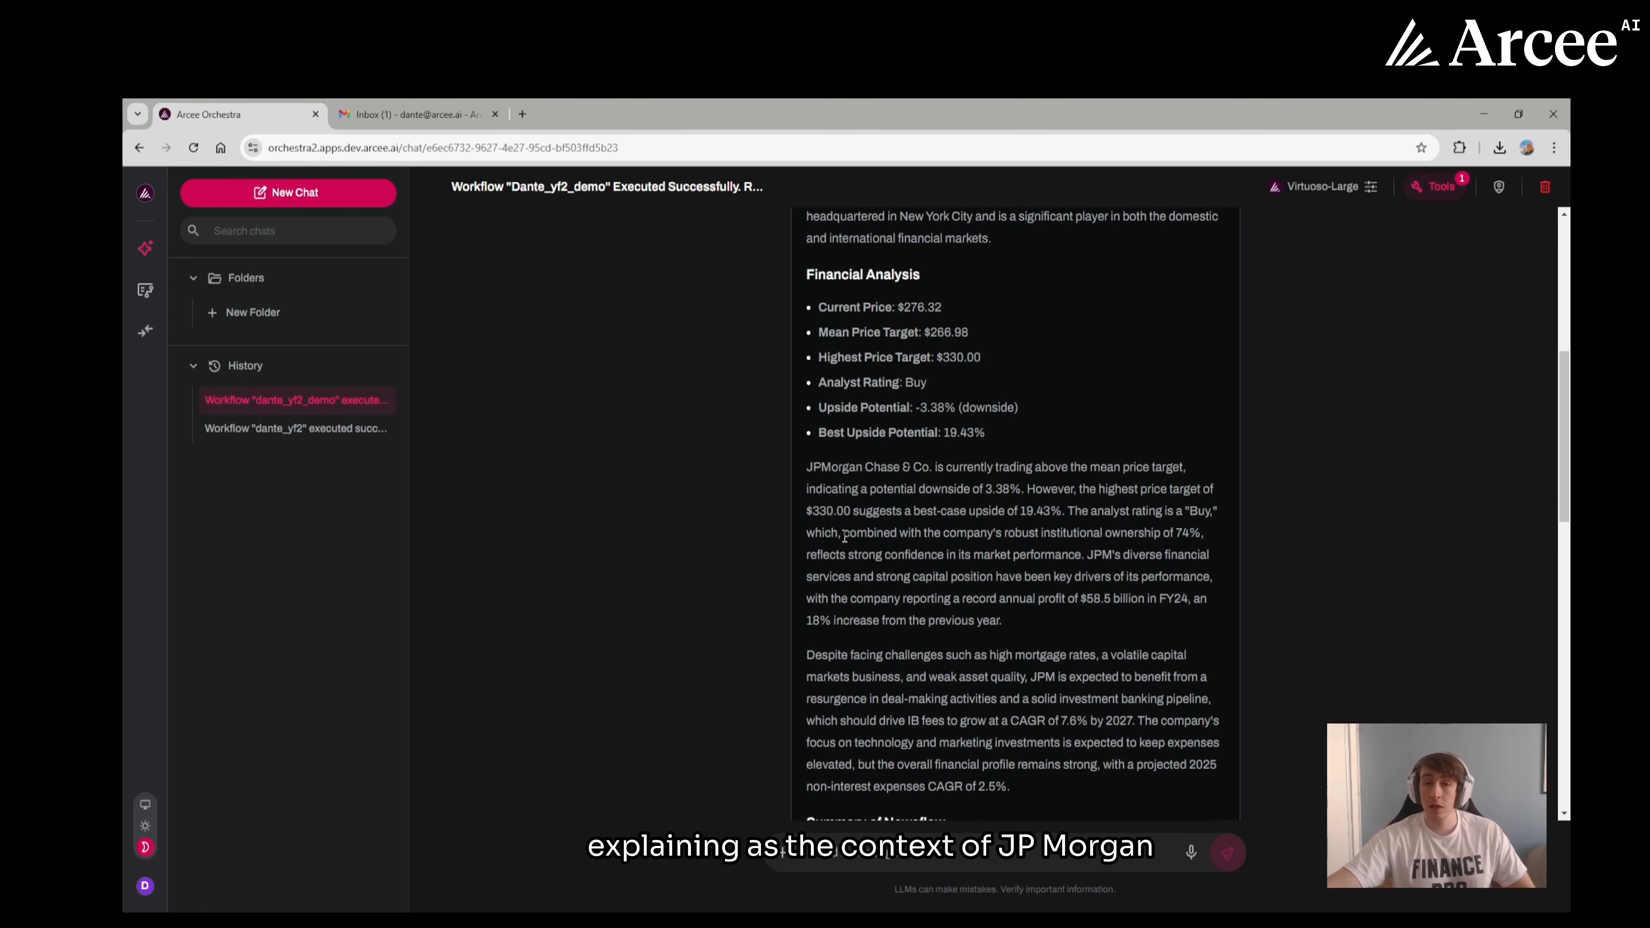
# Step: Read the JPM report's Summary of Newsflow bullets and its List of News Articles in the chat response
pyautogui.scroll(-1, 840, 537)
pyautogui.scroll(-3, 847, 537)
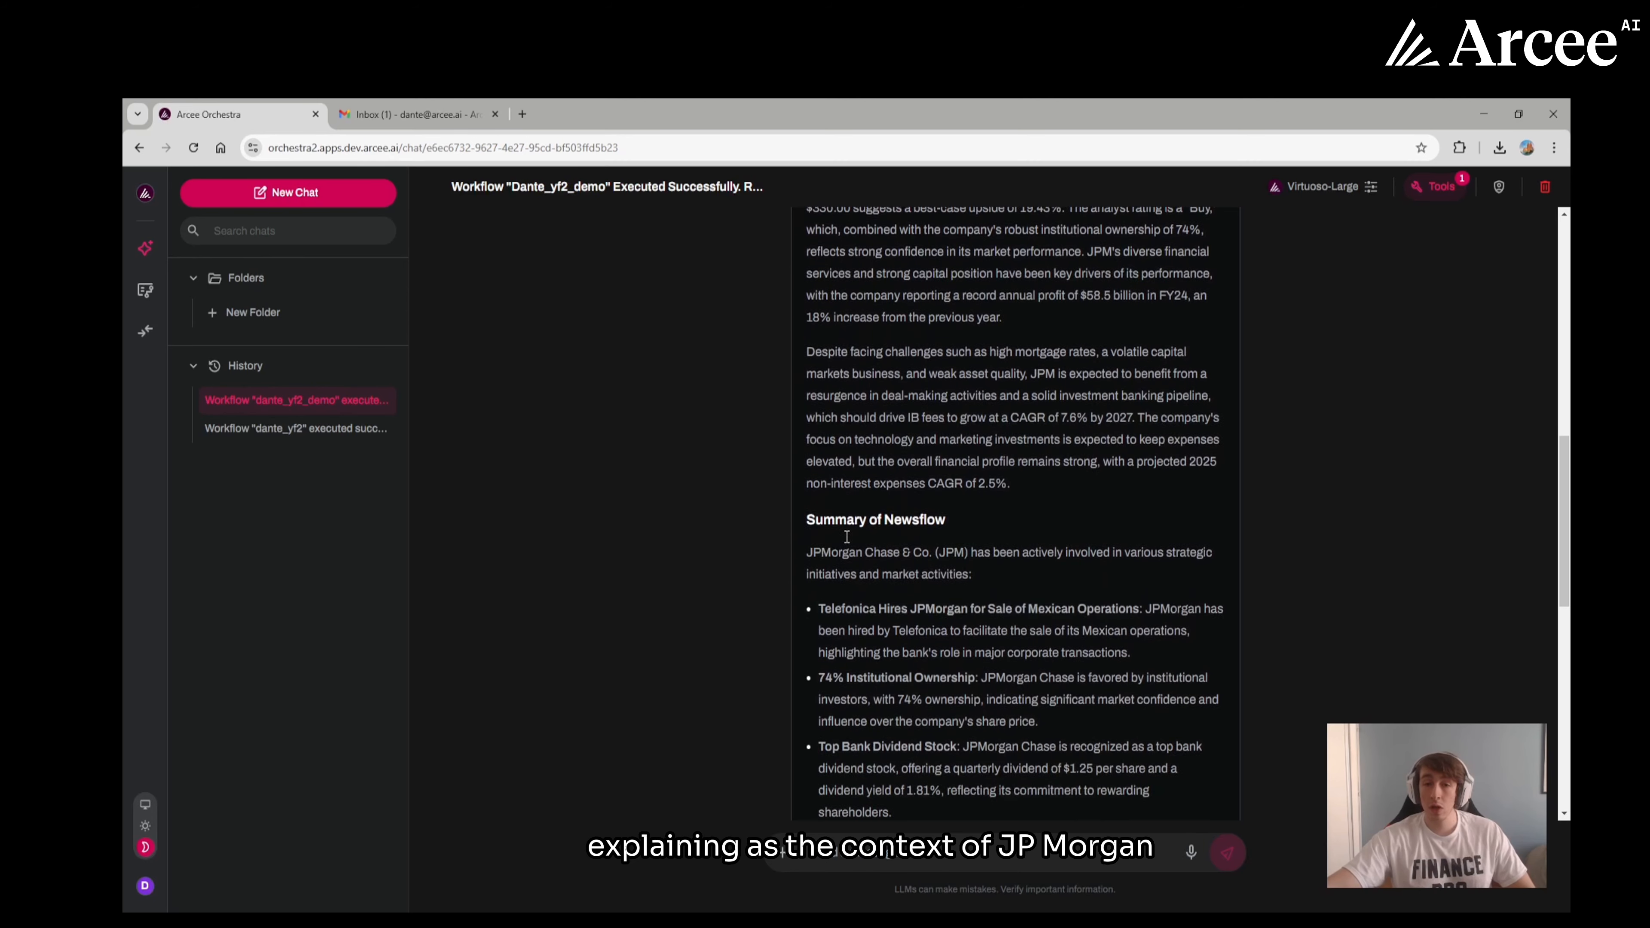
pyautogui.scroll(-1, 838, 540)
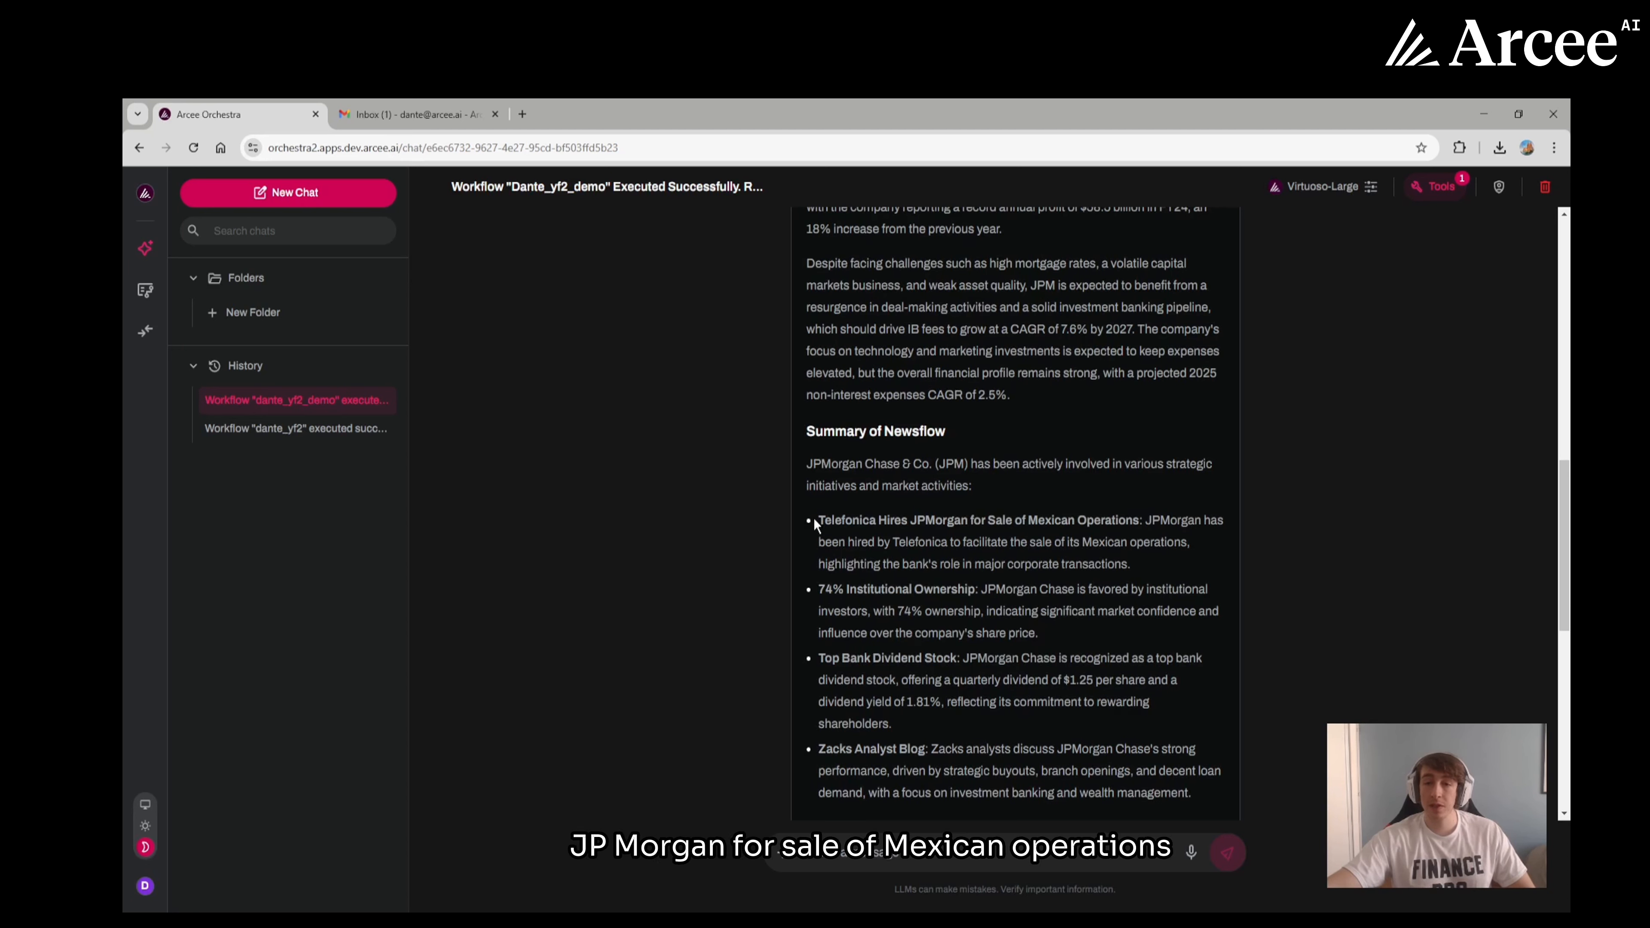
pyautogui.scroll(-1, 814, 518)
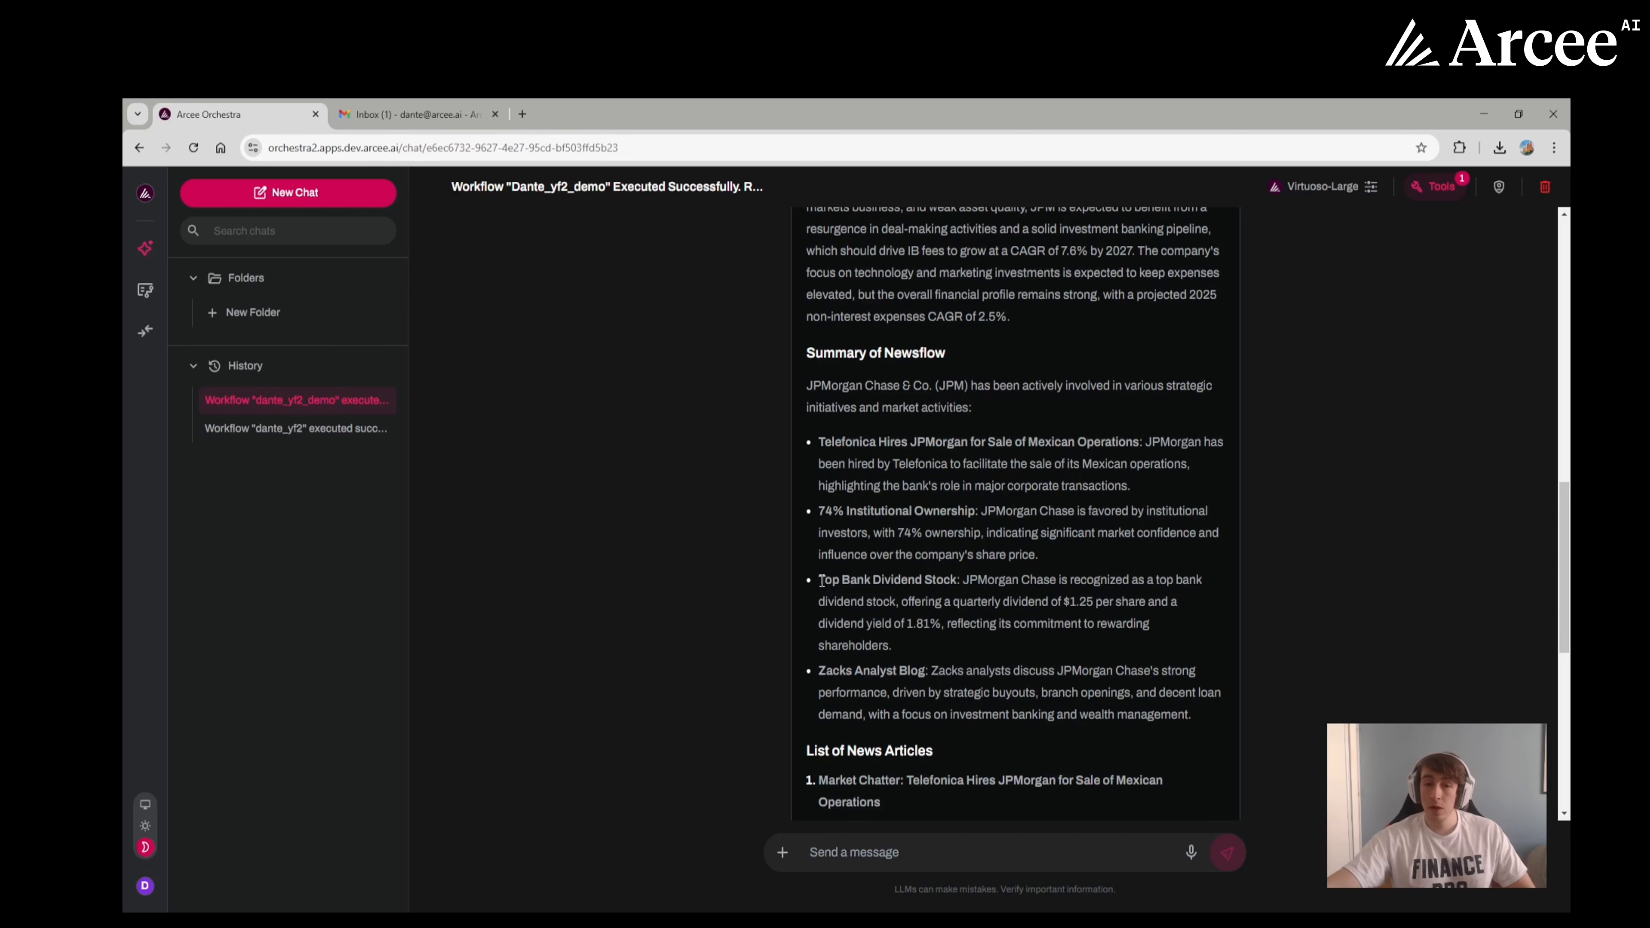
pyautogui.scroll(-1, 817, 585)
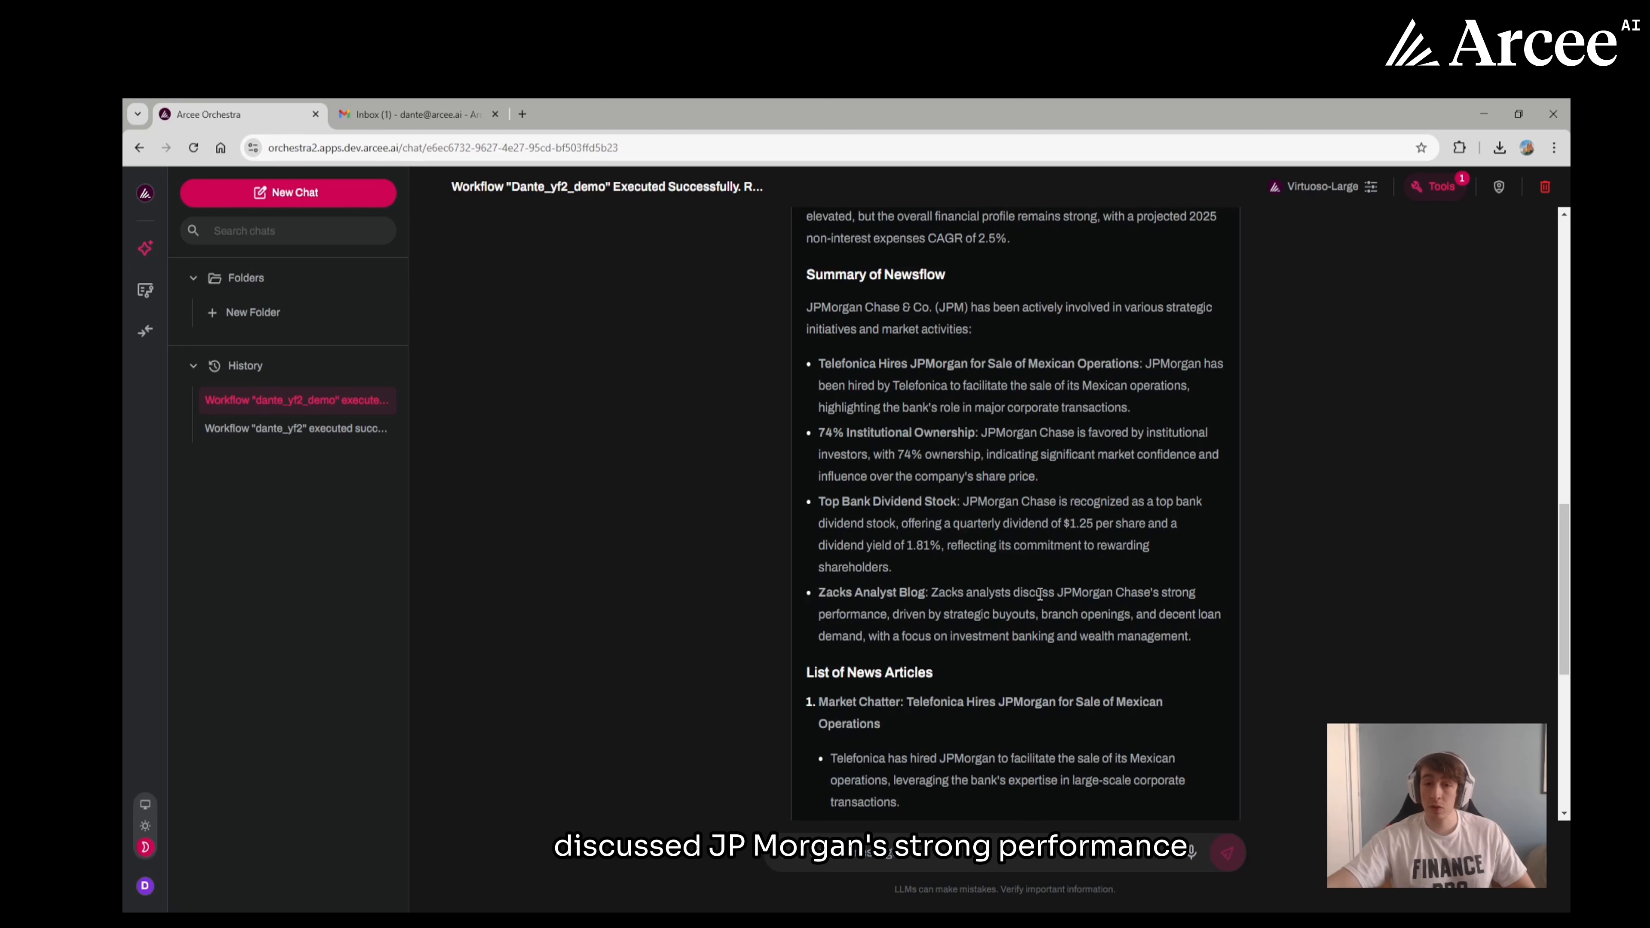
pyautogui.scroll(-1, 1039, 592)
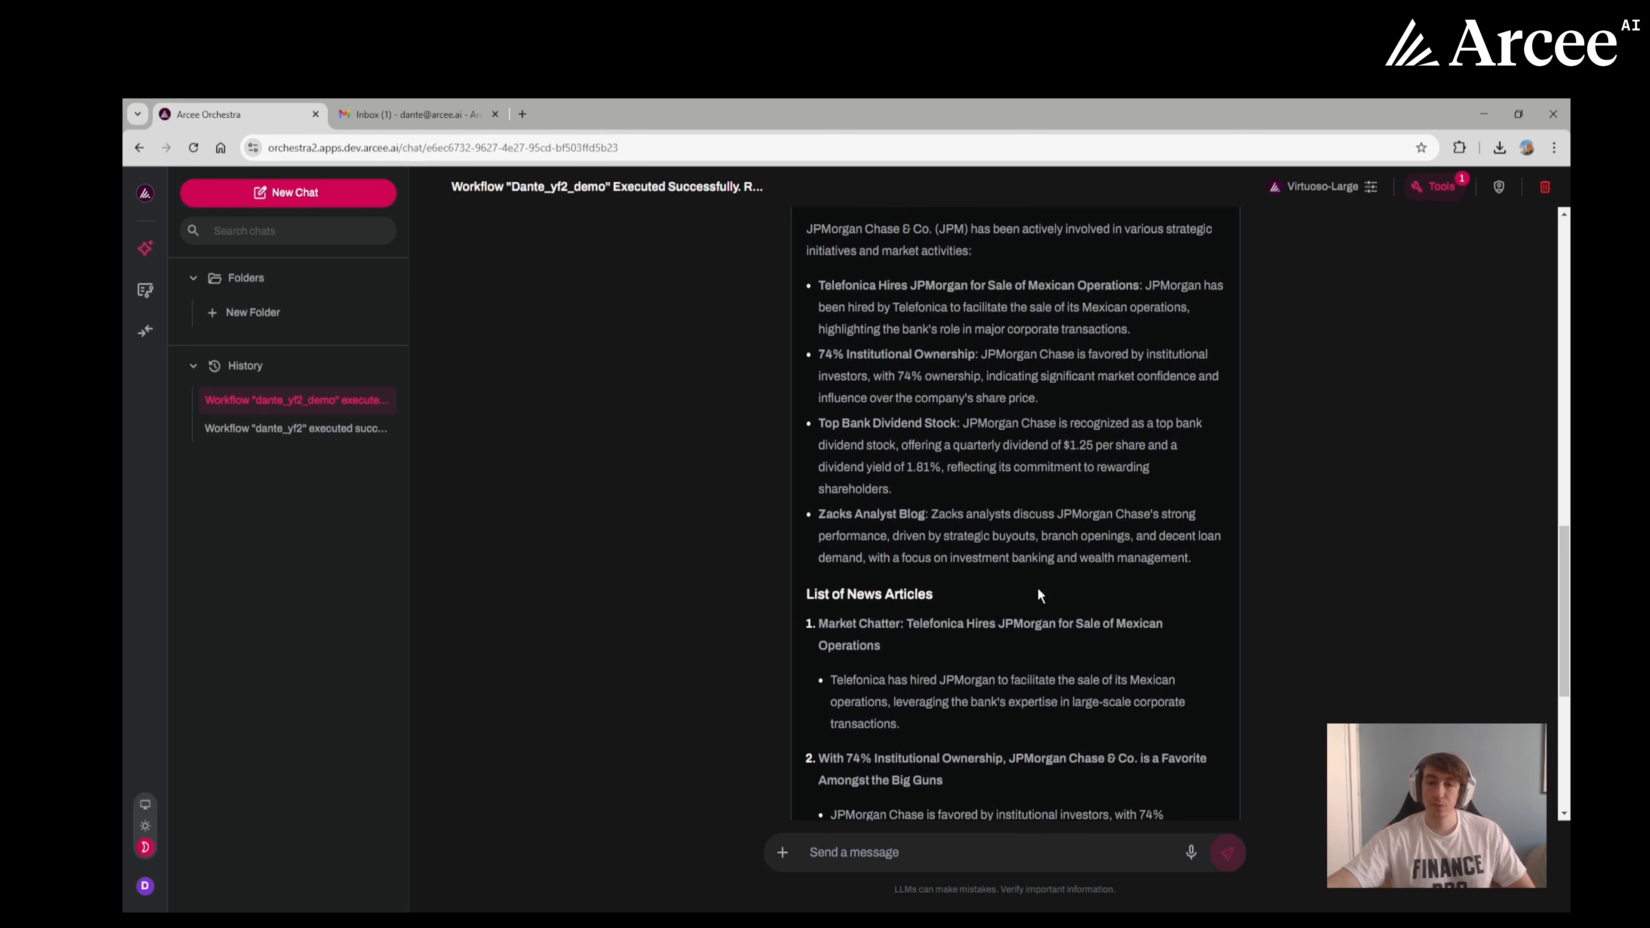
pyautogui.scroll(-1, 1037, 588)
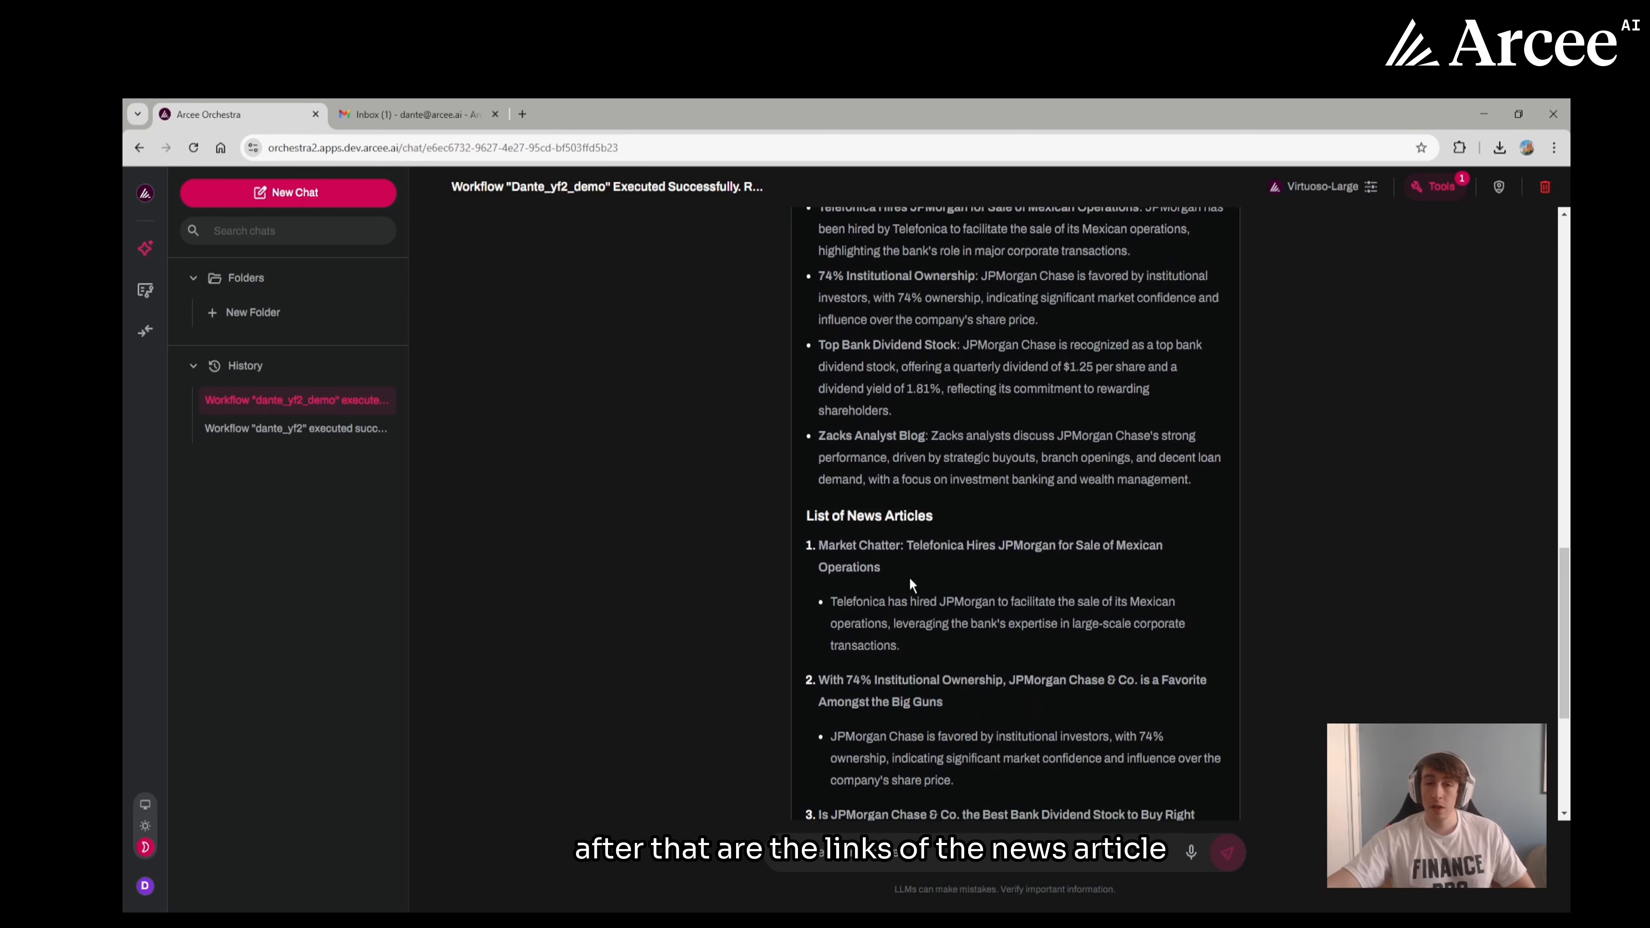
pyautogui.scroll(-4, 898, 568)
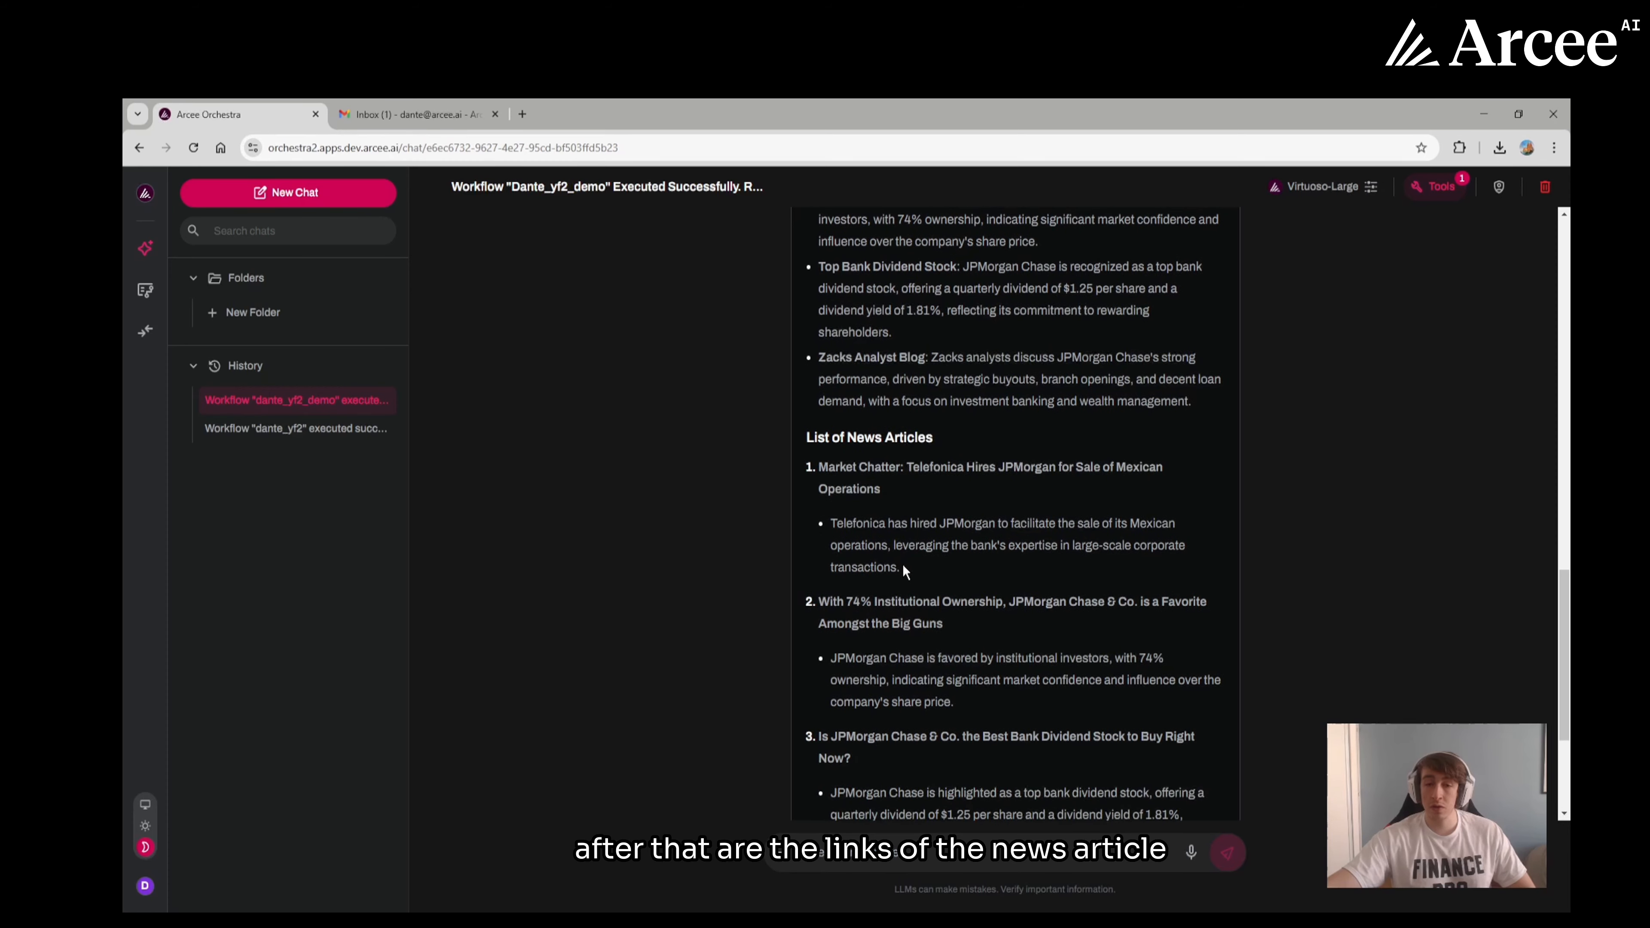
# Step: Switch to Gmail, open the received "Analysis of JPM" email and review its report down to the linked news articles
pyautogui.click(424, 114)
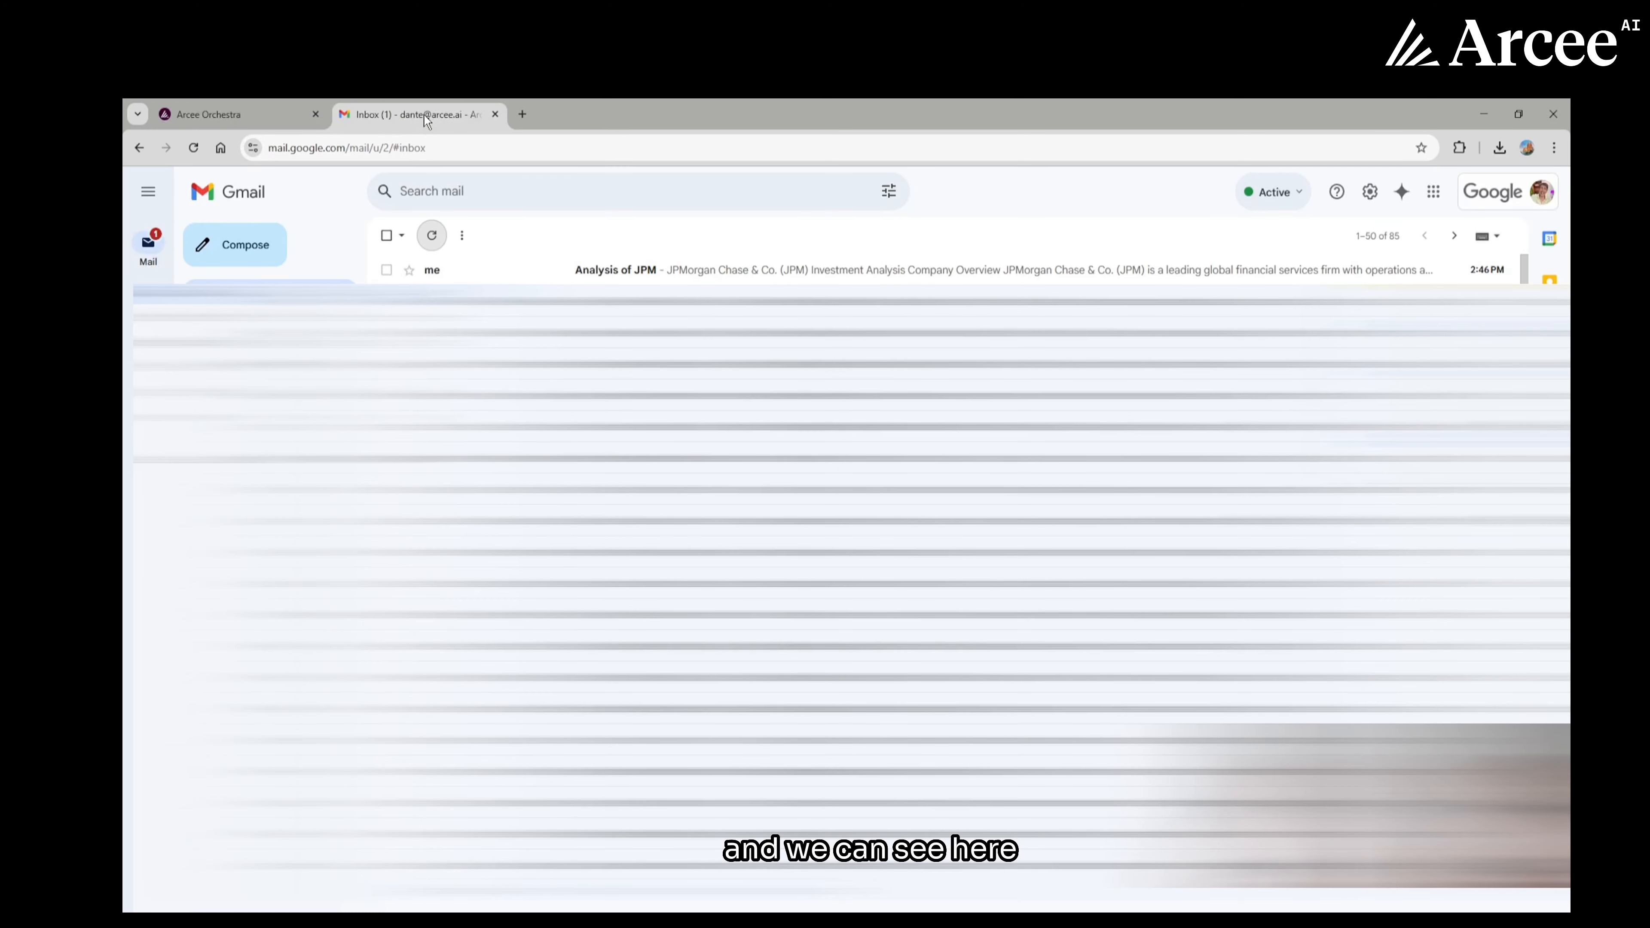
pyautogui.click(639, 276)
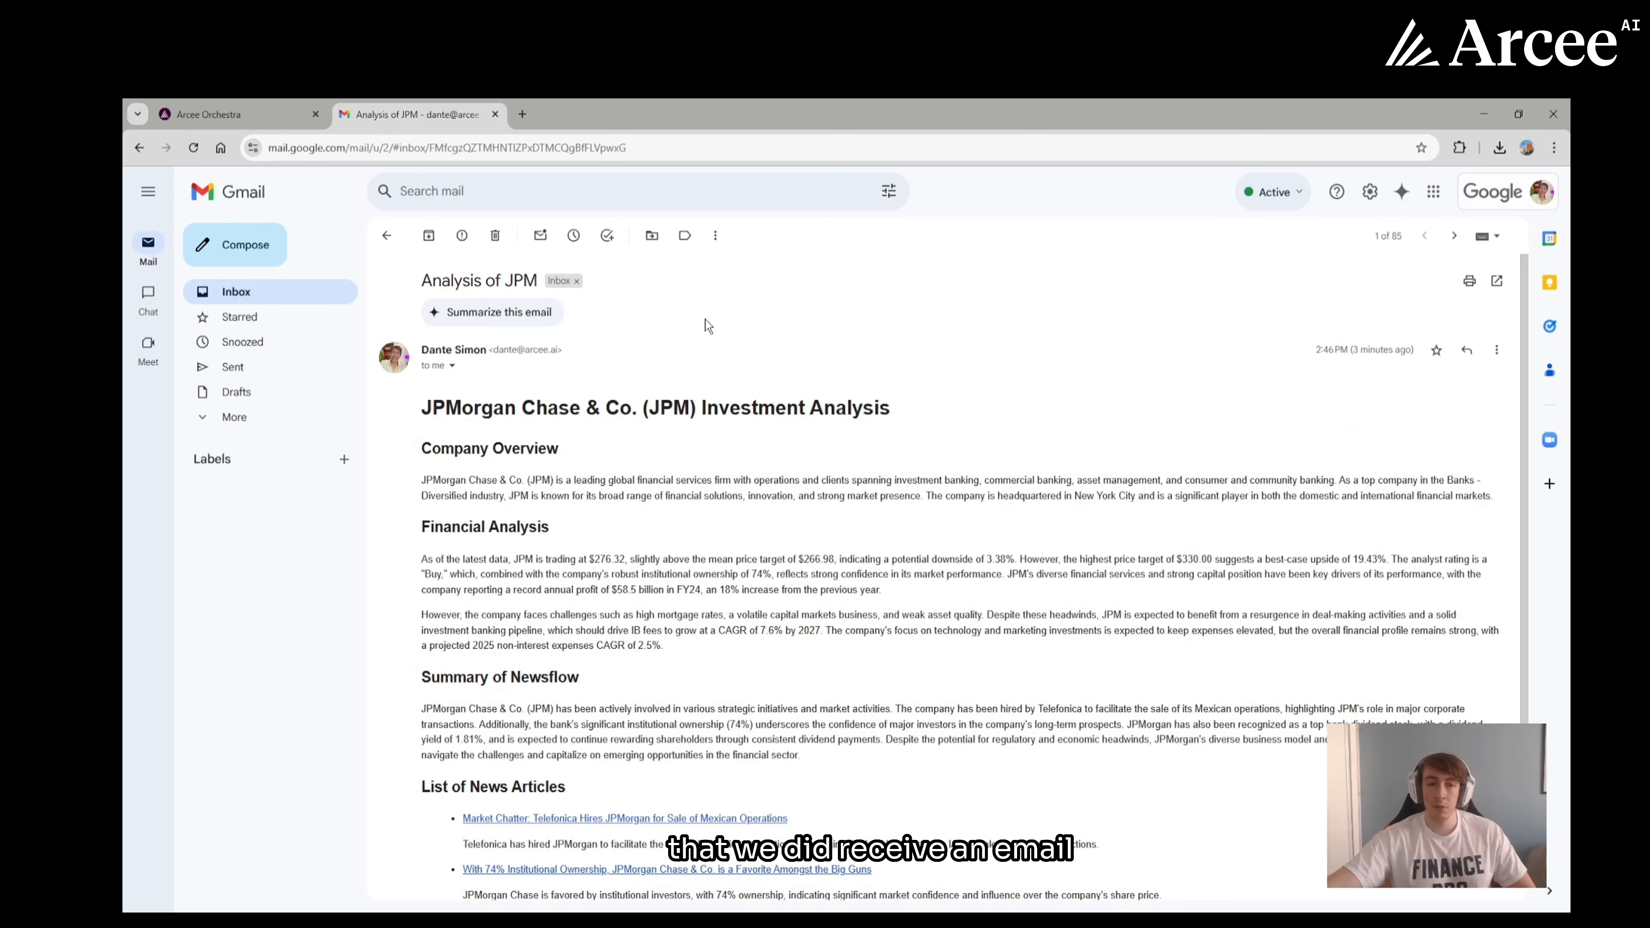
pyautogui.scroll(-3, 712, 327)
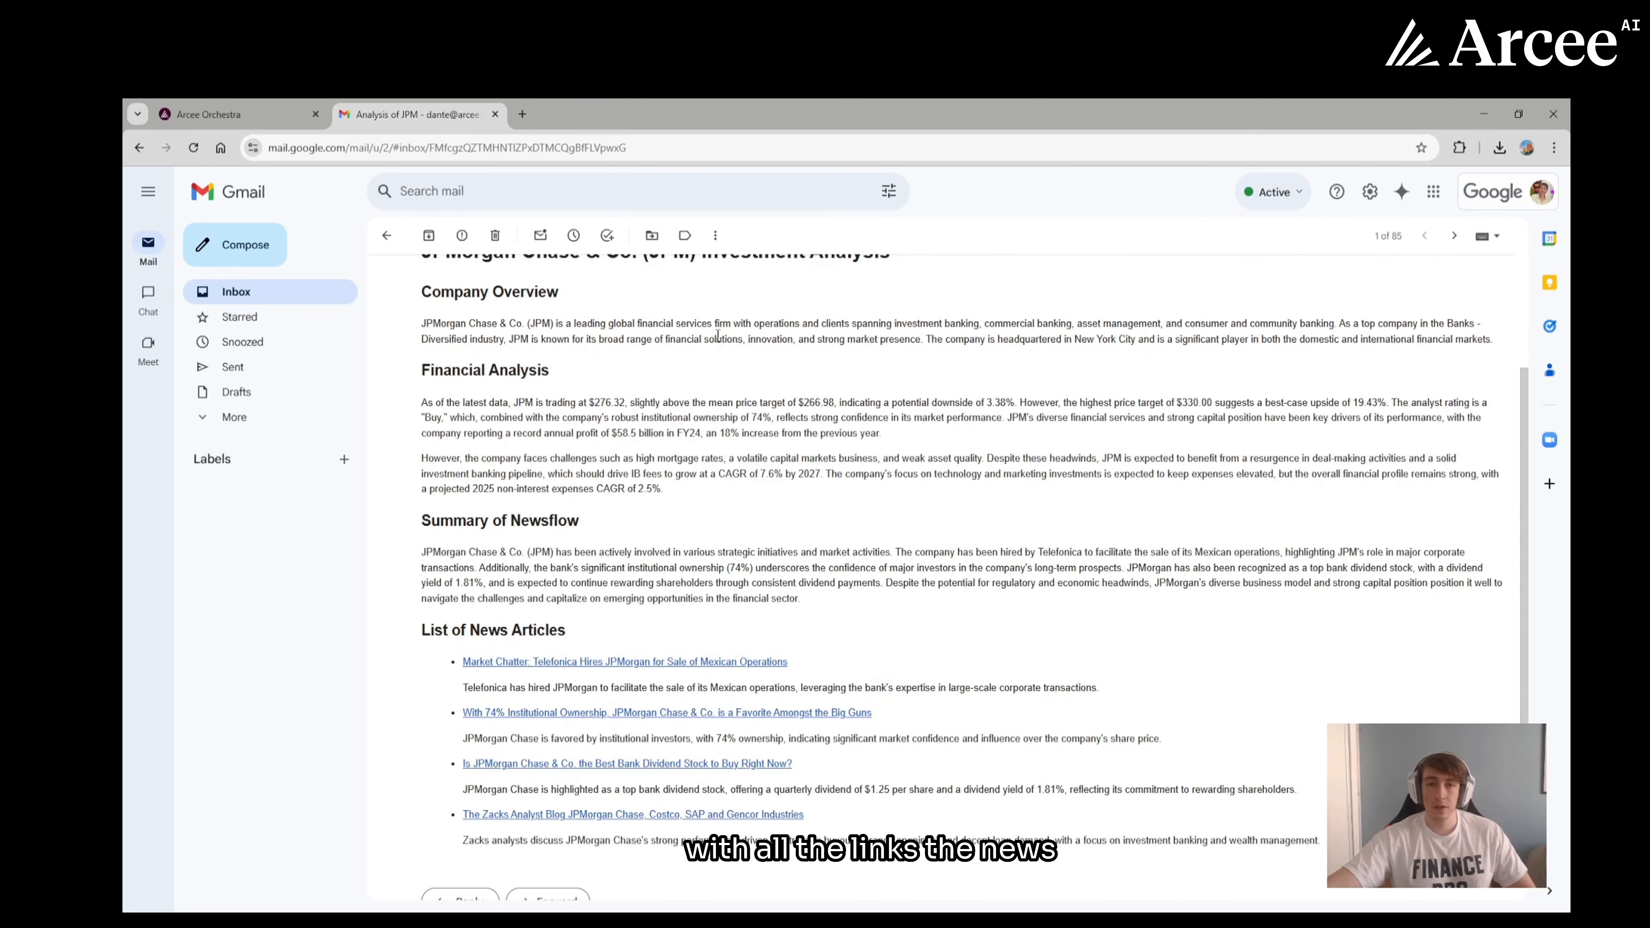
pyautogui.scroll(-1, 715, 364)
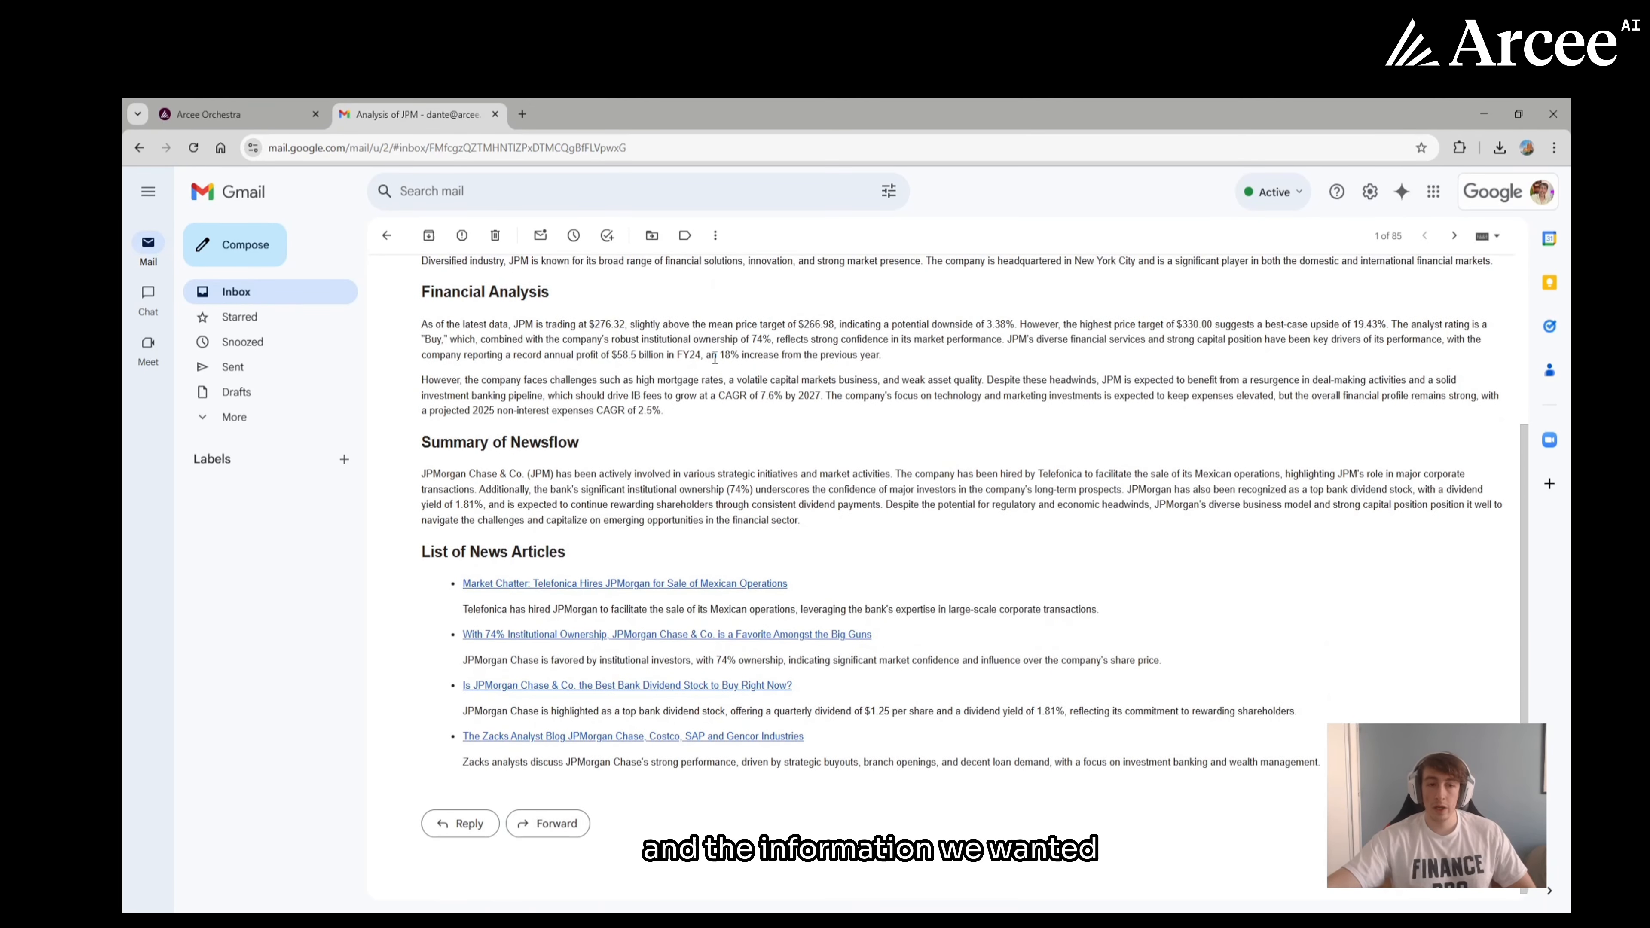